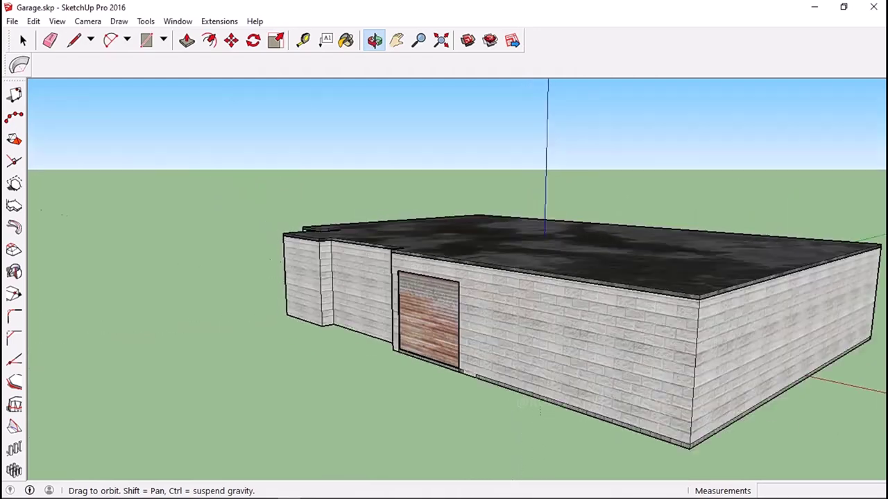
- Orbit and zoom around the garage, then hide its roof
{"action": "mouse_move", "coordinate": [444, 278]}
{"action": "middle_mouse_down"}
{"action": "mouse_move", "coordinate": [485, 264]}
{"action": "mouse_move", "coordinate": [431, 291]}
{"action": "middle_mouse_up"}
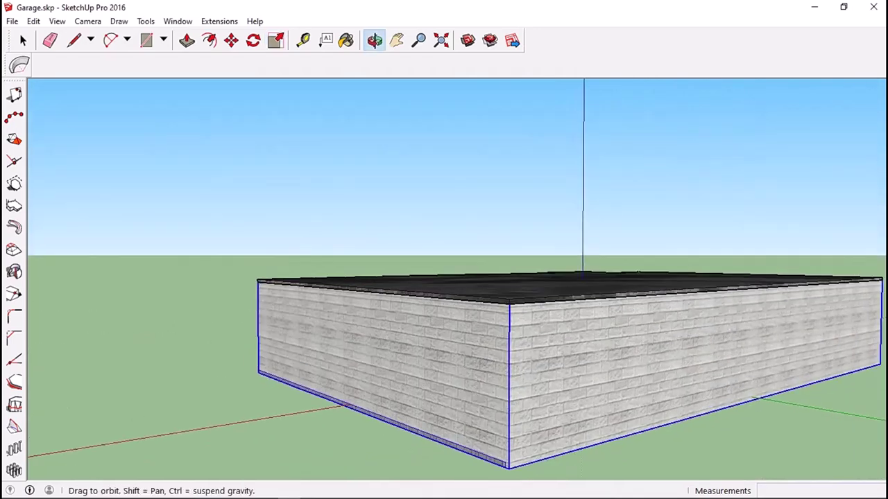
{"action": "scroll", "coordinate": [589, 263], "scroll_direction": "up", "scroll_amount": 3}
{"action": "scroll", "coordinate": [589, 263], "scroll_direction": "up", "scroll_amount": 3}
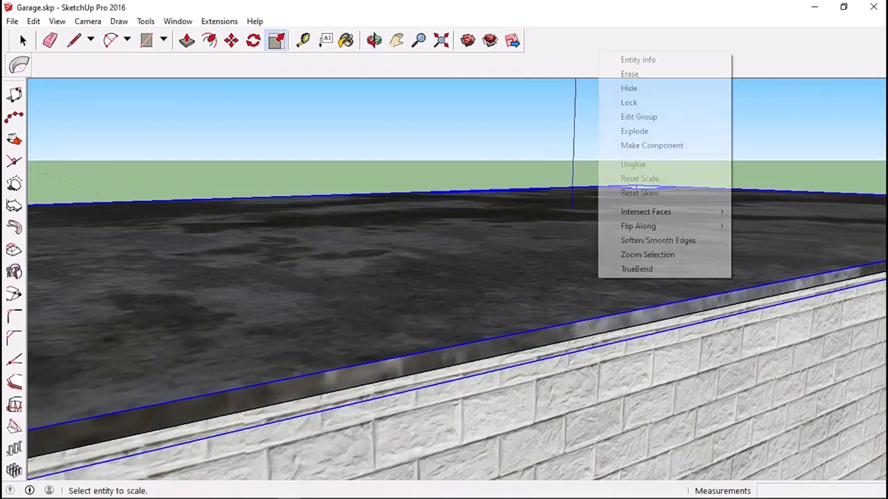
{"action": "left_click", "coordinate": [629, 88]}
- Orbit and zoom inside the roofless garage toward the interior column and wall
{"action": "middle_click_drag", "start_coordinate": [444, 278], "coordinate": [485, 208]}
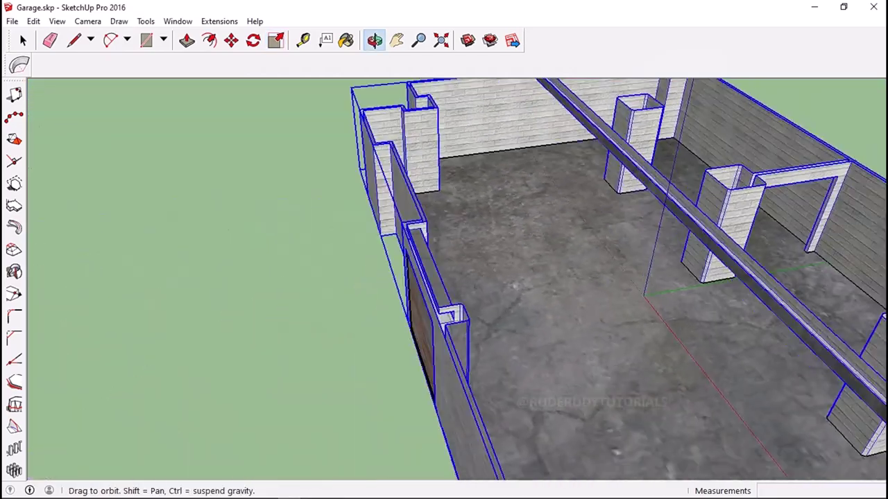
{"action": "scroll", "coordinate": [555, 277], "scroll_direction": "down", "scroll_amount": 3}
{"action": "middle_click_drag", "start_coordinate": [444, 277], "coordinate": [416, 278]}
{"action": "scroll", "coordinate": [486, 277], "scroll_direction": "up", "scroll_amount": 5}
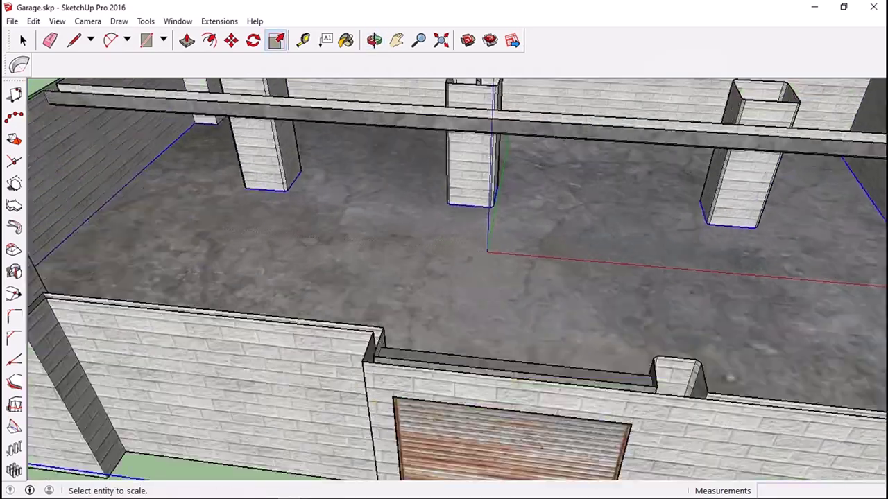
{"action": "scroll", "coordinate": [486, 278], "scroll_direction": "up", "scroll_amount": 3}
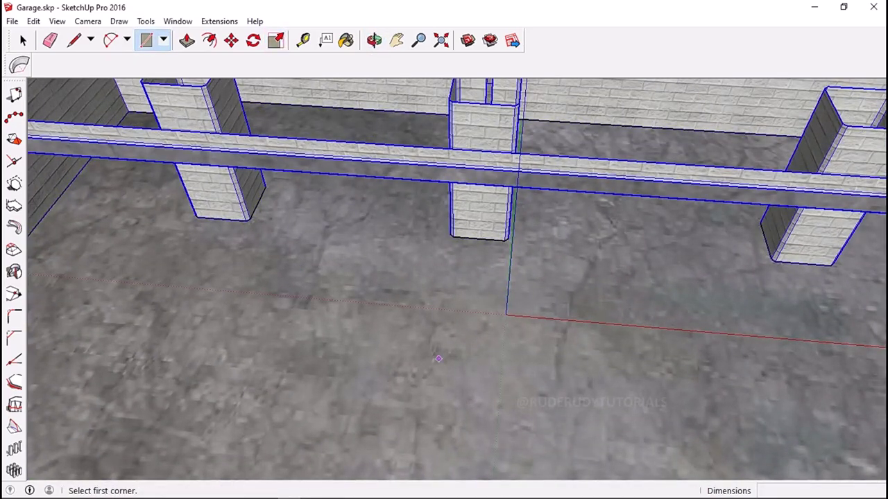
{"action": "middle_click_drag", "start_coordinate": [438, 358], "coordinate": [443, 312]}
{"action": "scroll", "coordinate": [437, 277], "scroll_direction": "down", "scroll_amount": 5}
{"action": "scroll", "coordinate": [426, 213], "scroll_direction": "up", "scroll_amount": 5}
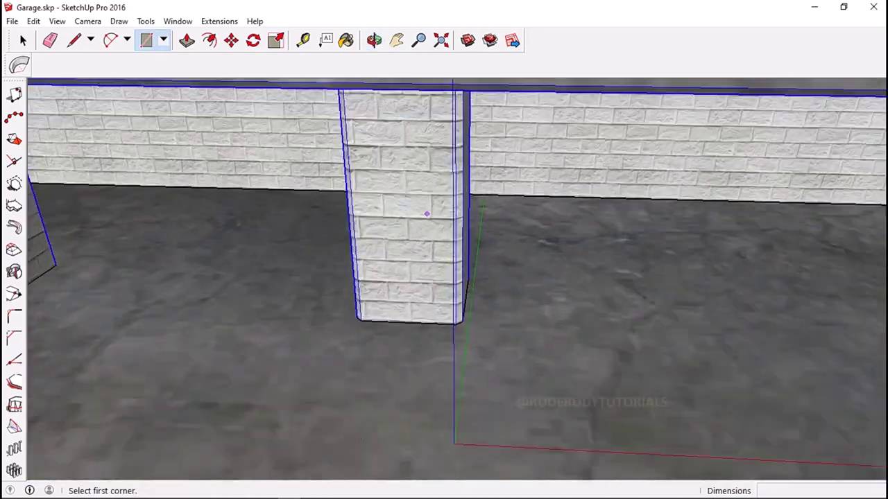
{"action": "middle_click_drag", "start_coordinate": [426, 214], "coordinate": [465, 277]}
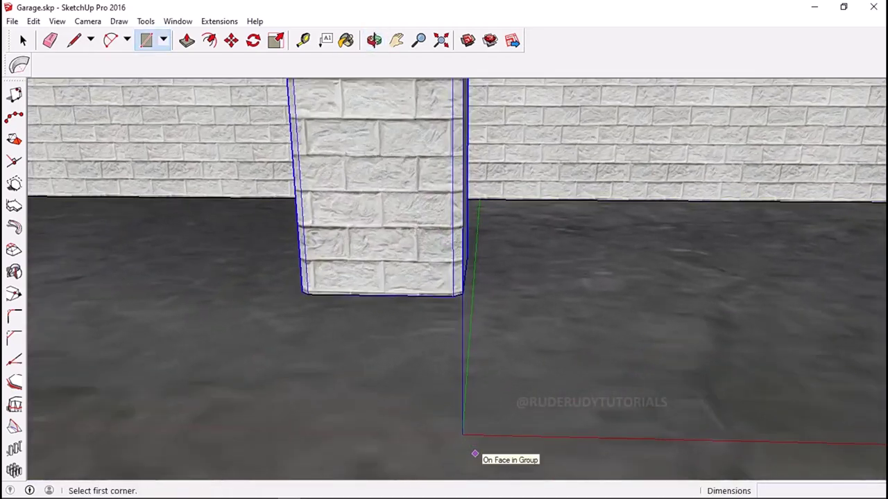
{"action": "middle_click_drag", "start_coordinate": [472, 446], "coordinate": [476, 395]}
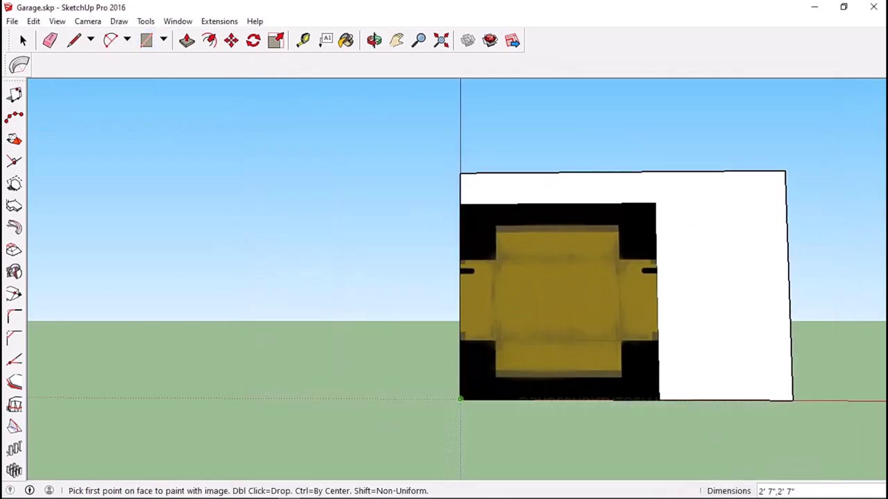
- Place the box net image, shift the cardboard texture left to fit, and draw a fold-line rectangle
{"action": "left_click", "coordinate": [460, 400]}
{"action": "mouse_move", "coordinate": [548, 435]}
{"action": "left_click", "coordinate": [670, 435]}
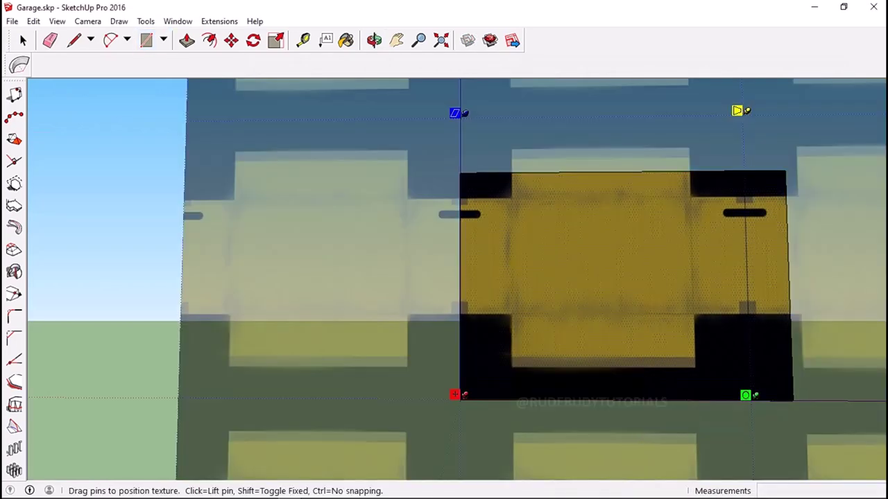
{"action": "left_click_drag", "start_coordinate": [624, 277], "coordinate": [592, 279]}
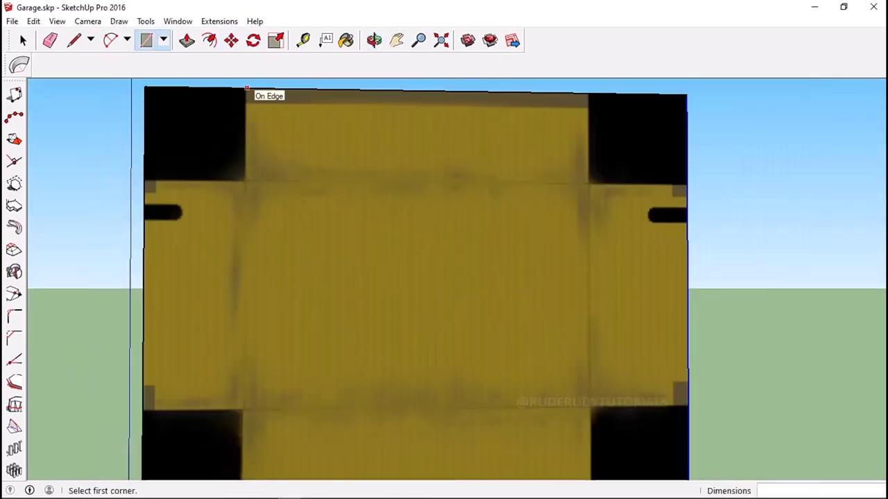
{"action": "scroll", "coordinate": [416, 407], "scroll_direction": "up", "scroll_amount": 2}
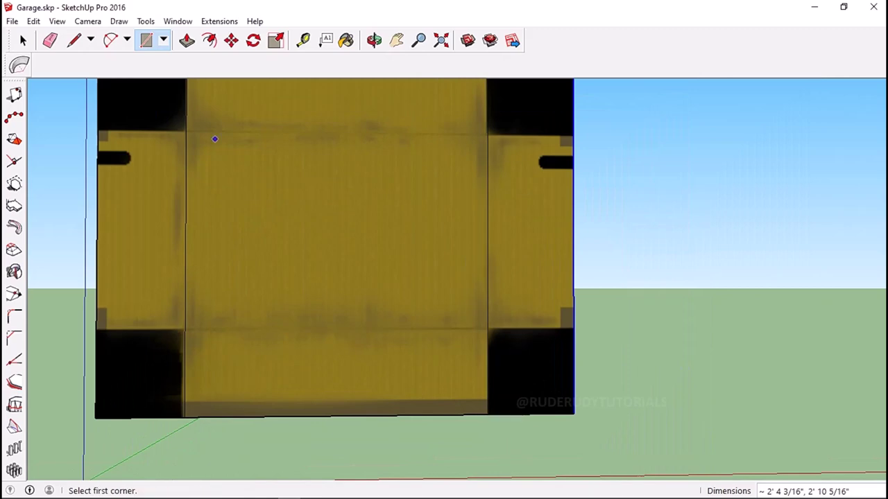
{"action": "left_click", "coordinate": [573, 330]}
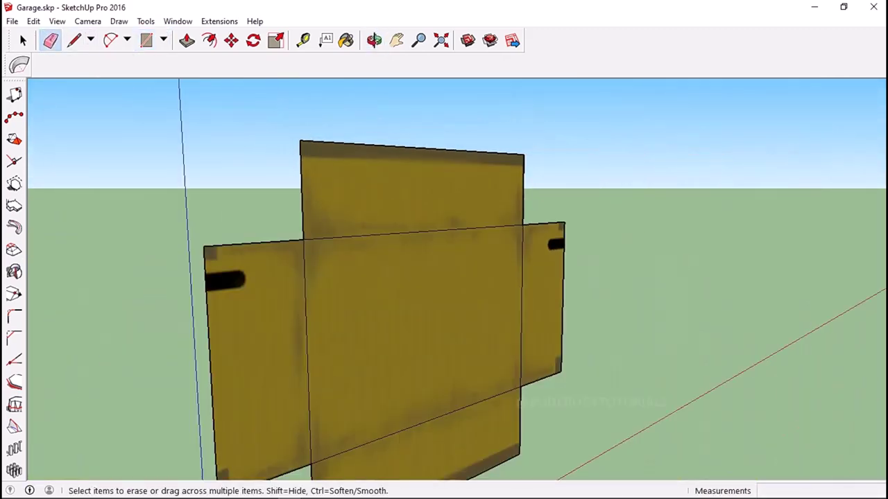
- Rotate the net's flaps 90° along their fold lines to form a closed box
{"action": "right_click", "coordinate": [401, 201]}
{"action": "middle_click_drag", "start_coordinate": [401, 201], "coordinate": [409, 220]}
{"action": "key", "text": "q"}
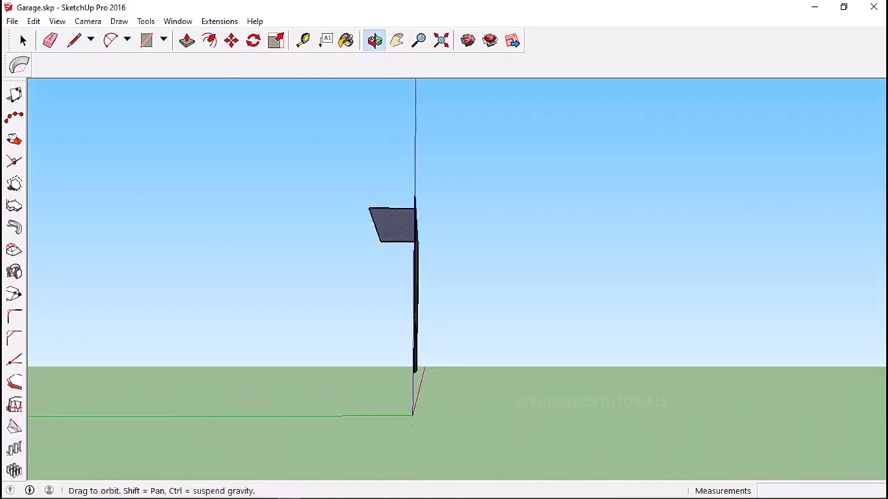
{"action": "right_click", "coordinate": [412, 129]}
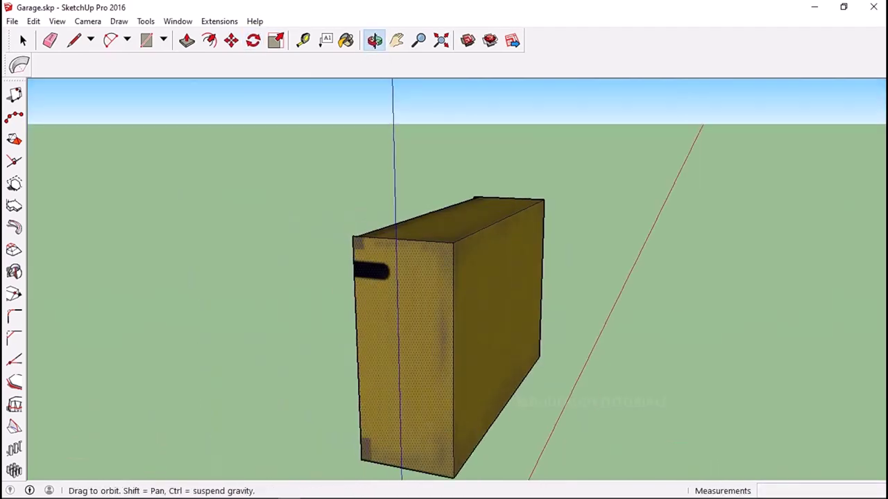
{"action": "left_click", "coordinate": [33, 20]}
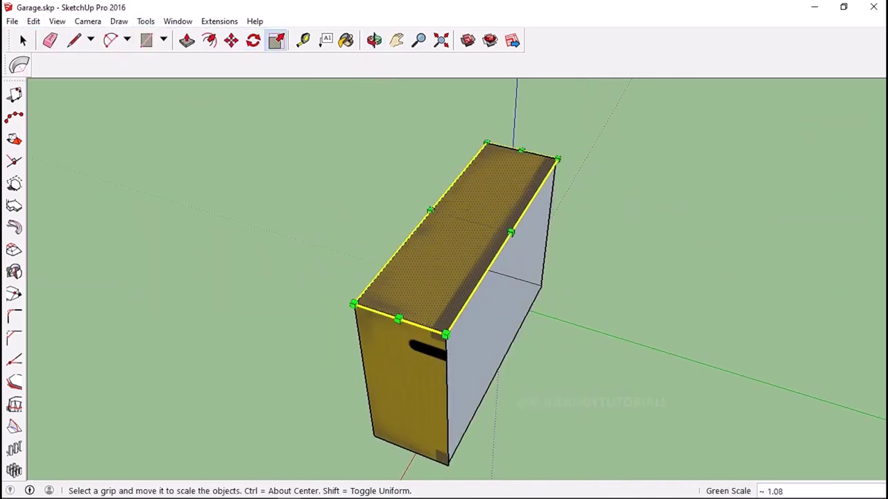
- Orbit around the folded box to inspect it from below and above
{"action": "middle_click_drag", "start_coordinate": [444, 278], "coordinate": [435, 332]}
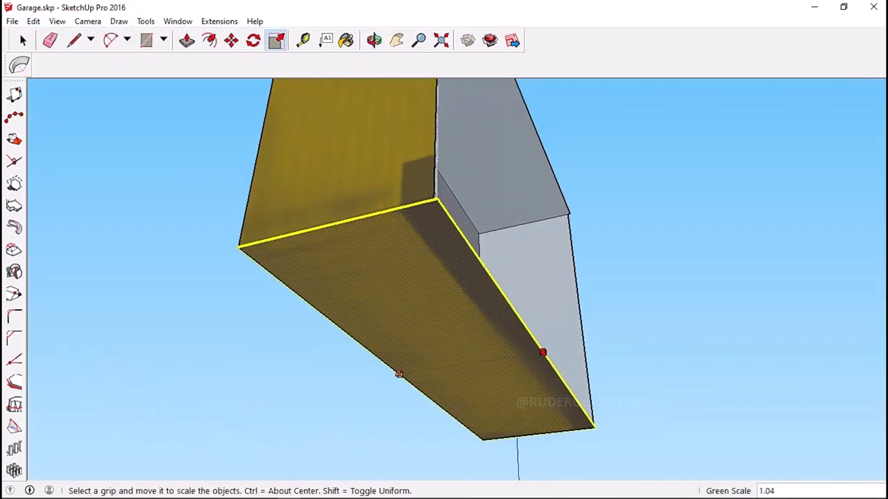
{"action": "middle_click_drag", "start_coordinate": [444, 208], "coordinate": [444, 313]}
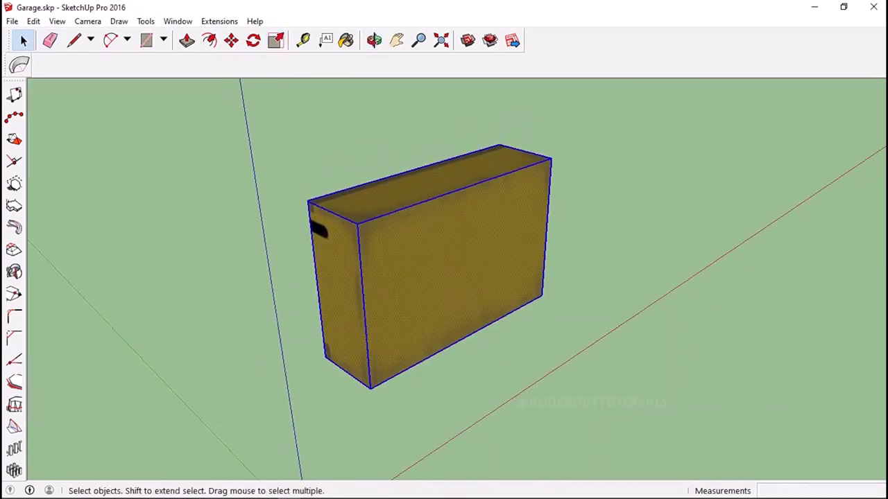
{"action": "middle_click_drag", "start_coordinate": [444, 277], "coordinate": [485, 229]}
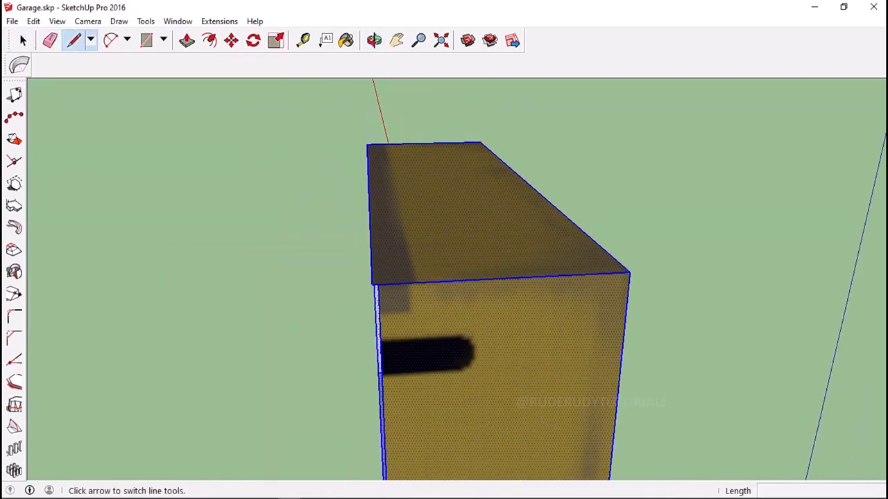
{"action": "mouse_move", "coordinate": [443, 277]}
{"action": "middle_mouse_down"}
{"action": "mouse_move", "coordinate": [444, 229]}
{"action": "mouse_move", "coordinate": [458, 239]}
{"action": "mouse_move", "coordinate": [458, 292]}
{"action": "mouse_move", "coordinate": [444, 229]}
{"action": "mouse_move", "coordinate": [458, 277]}
{"action": "mouse_move", "coordinate": [458, 243]}
{"action": "mouse_move", "coordinate": [486, 277]}
{"action": "mouse_move", "coordinate": [430, 312]}
{"action": "middle_mouse_up"}
- Erase stray edges, select all connected box geometry and make it one group
{"action": "key", "text": "e"}
{"action": "left_click", "coordinate": [663, 347]}
{"action": "left_click", "coordinate": [506, 396]}
{"action": "left_click", "coordinate": [33, 21]}
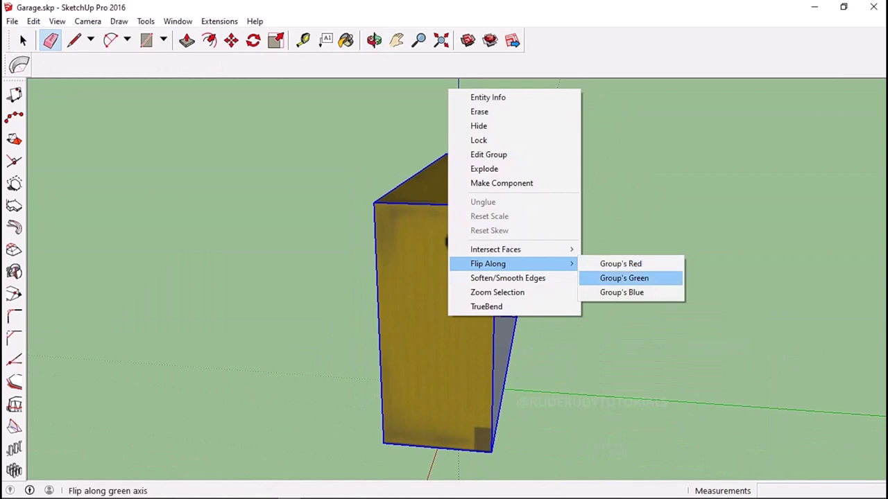
- Flip the box copy along the group's green axis
{"action": "left_click", "coordinate": [624, 278]}
{"action": "middle_click_drag", "start_coordinate": [391, 203], "coordinate": [451, 318]}
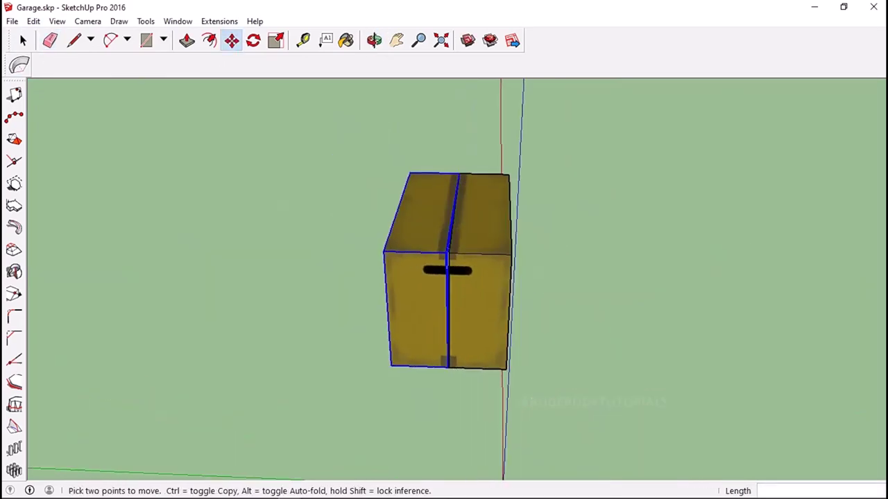
{"action": "middle_click_drag", "start_coordinate": [444, 277], "coordinate": [416, 208]}
- Draw seam lines across the top and front faces where the two halves meet
{"action": "left_click", "coordinate": [74, 40]}
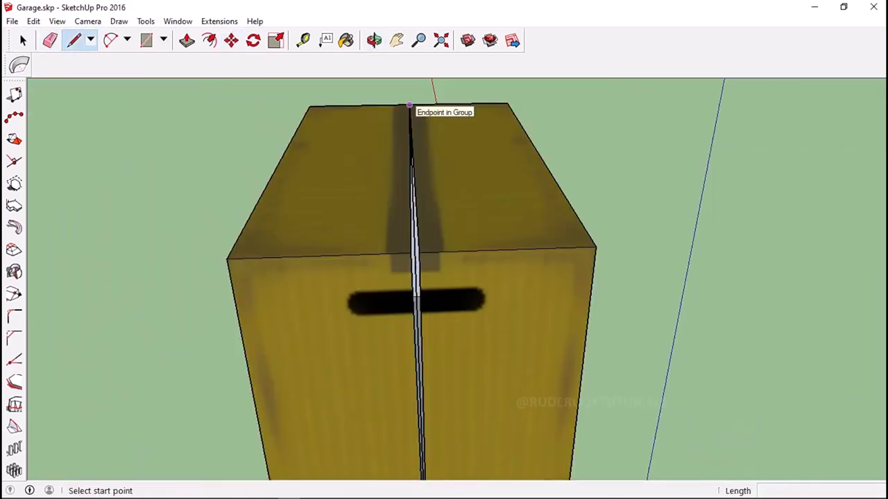
{"action": "left_click", "coordinate": [416, 251]}
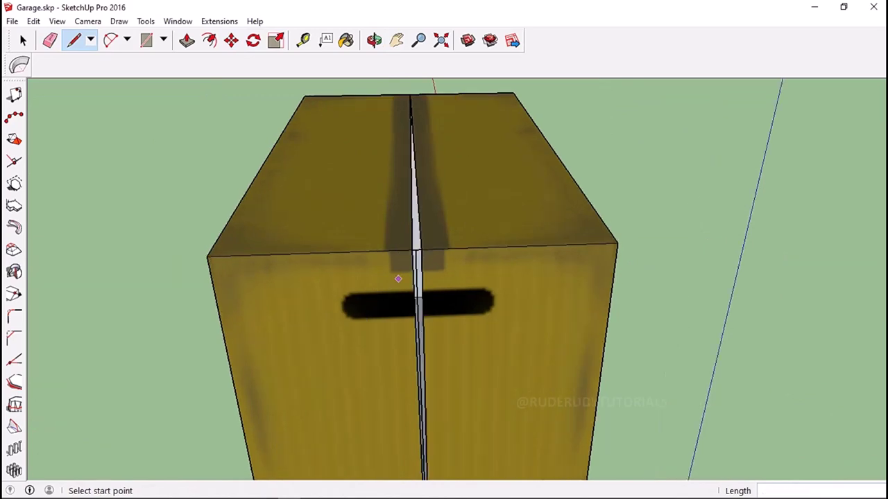
{"action": "scroll", "coordinate": [416, 251], "scroll_direction": "down", "scroll_amount": 2}
{"action": "left_click", "coordinate": [431, 430]}
{"action": "scroll", "coordinate": [432, 430], "scroll_direction": "up", "scroll_amount": 5}
{"action": "scroll", "coordinate": [431, 430], "scroll_direction": "down", "scroll_amount": 3}
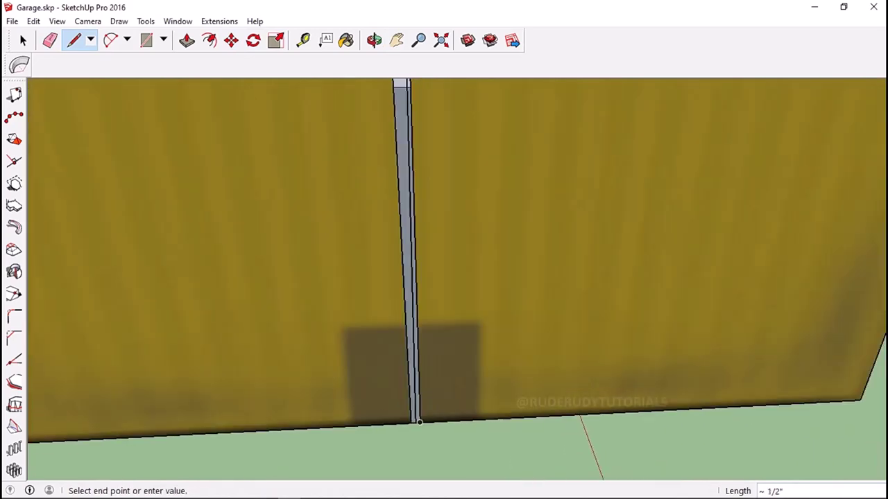
{"action": "mouse_move", "coordinate": [432, 430]}
{"action": "middle_mouse_down"}
{"action": "mouse_move", "coordinate": [444, 278]}
{"action": "mouse_move", "coordinate": [490, 347]}
{"action": "middle_mouse_up"}
{"action": "left_click", "coordinate": [463, 104]}
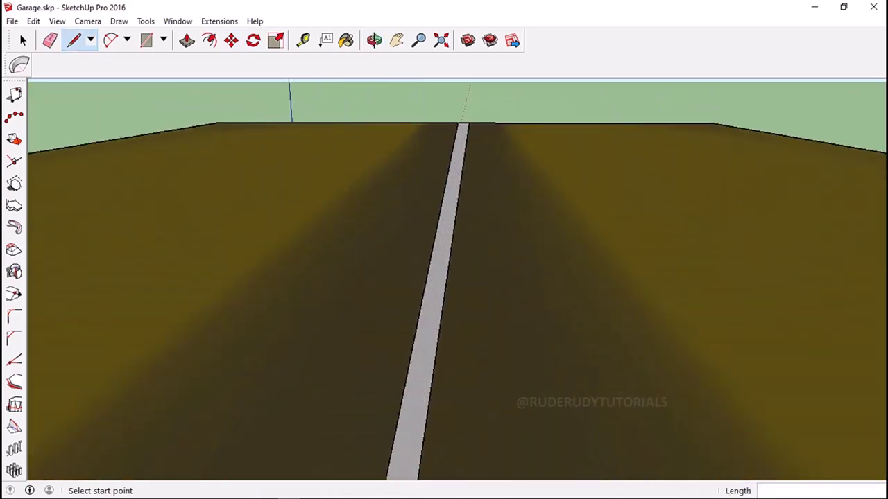
- Paint the seam strip with the Box-Textures-3 material
{"action": "left_click", "coordinate": [346, 40]}
{"action": "scroll", "coordinate": [366, 277], "scroll_direction": "down", "scroll_amount": 3}
{"action": "middle_click_drag", "start_coordinate": [366, 312], "coordinate": [366, 243]}
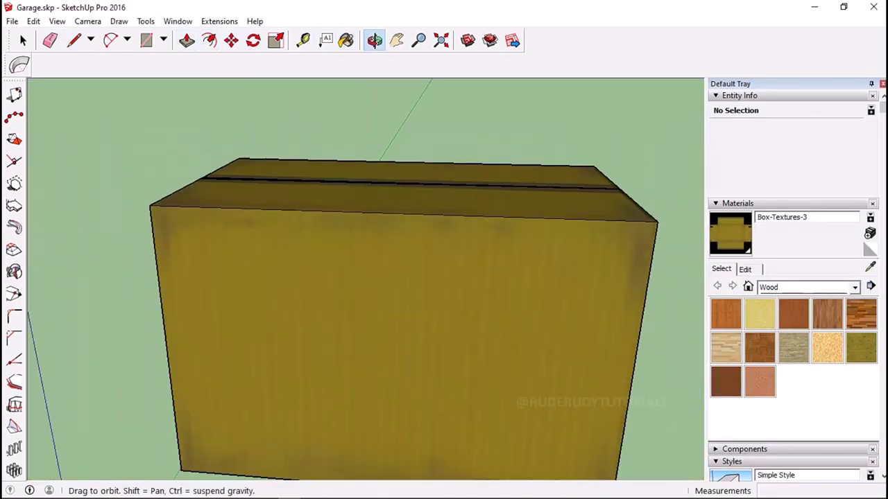
{"action": "scroll", "coordinate": [366, 277], "scroll_direction": "up", "scroll_amount": 3}
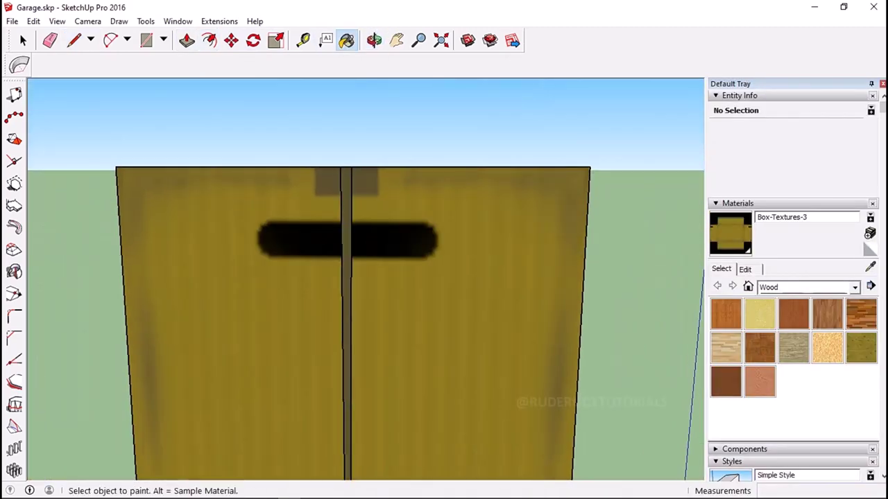
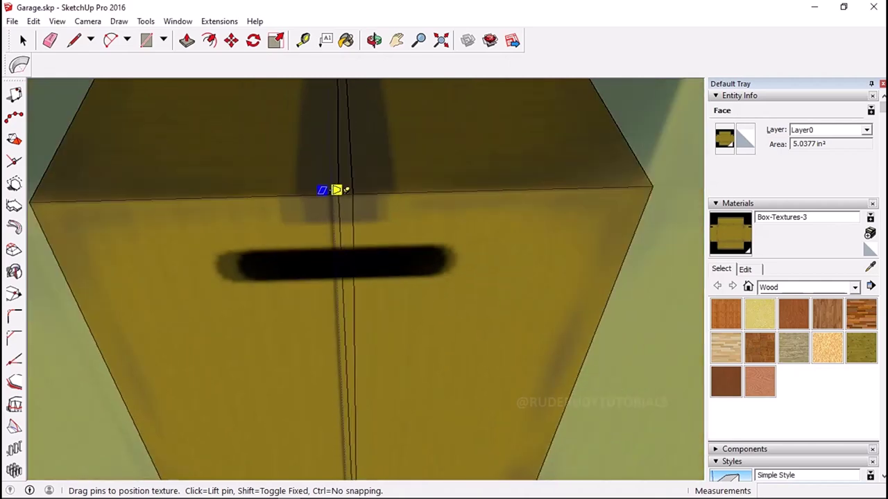
- Finish the box texture adjustment and turn off the thick Profiles edges
{"action": "scroll", "coordinate": [346, 190], "scroll_direction": "down", "scroll_amount": 3}
{"action": "key", "text": "Return"}
{"action": "middle_click_drag", "start_coordinate": [346, 201], "coordinate": [346, 138]}
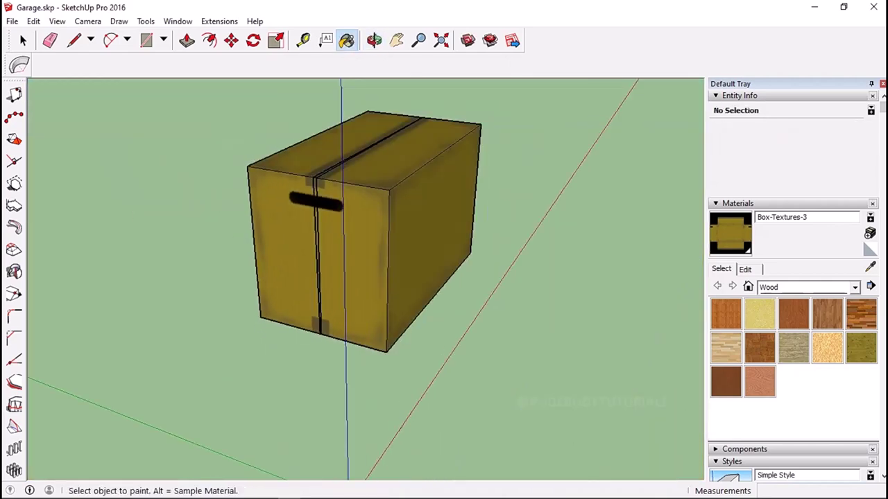
{"action": "mouse_move", "coordinate": [104, 178]}
{"action": "left_click", "coordinate": [196, 212]}
{"action": "mouse_move", "coordinate": [366, 278]}
{"action": "middle_mouse_down"}
{"action": "mouse_move", "coordinate": [422, 277]}
{"action": "mouse_move", "coordinate": [449, 263]}
{"action": "middle_mouse_up"}
{"action": "scroll", "coordinate": [366, 277], "scroll_direction": "down", "scroll_amount": 3}
- Explode the textured box group and regroup its pieces into one group
{"action": "key", "text": "space"}
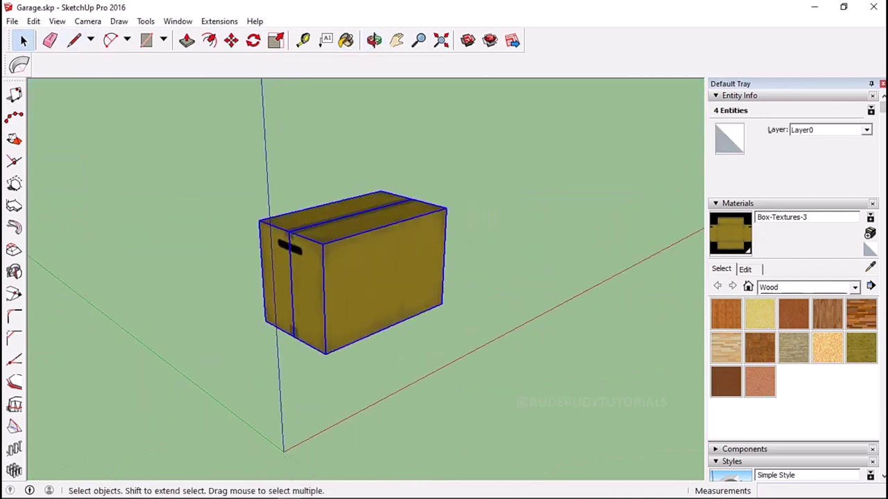
{"action": "key", "text": "m"}
{"action": "mouse_move", "coordinate": [363, 321]}
{"action": "middle_mouse_down"}
{"action": "mouse_move", "coordinate": [265, 363]}
{"action": "mouse_move", "coordinate": [326, 291]}
{"action": "mouse_move", "coordinate": [416, 277]}
{"action": "middle_mouse_up"}
{"action": "right_click", "coordinate": [523, 184]}
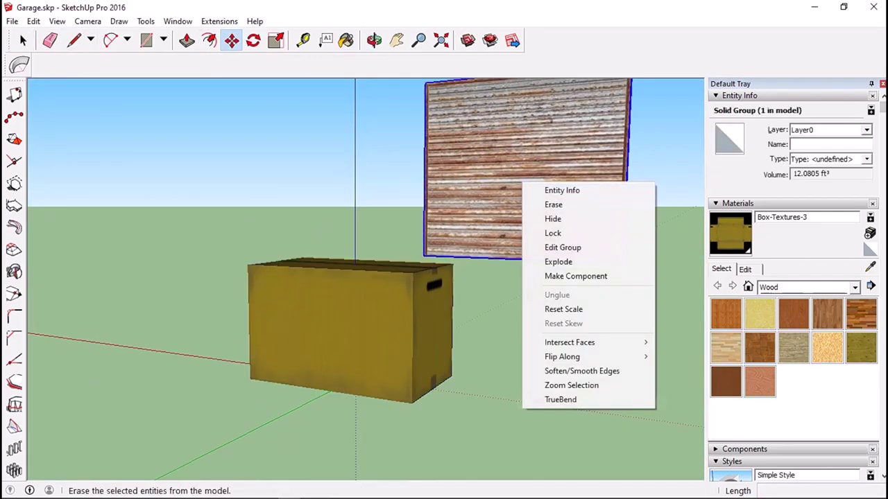
{"action": "right_click", "coordinate": [271, 299]}
{"action": "left_click", "coordinate": [294, 158]}
{"action": "middle_click_drag", "start_coordinate": [295, 158], "coordinate": [324, 282]}
{"action": "right_click", "coordinate": [323, 282]}
{"action": "left_click", "coordinate": [353, 186]}
{"action": "mouse_move", "coordinate": [354, 187]}
{"action": "middle_mouse_down"}
{"action": "mouse_move", "coordinate": [388, 229]}
{"action": "mouse_move", "coordinate": [346, 278]}
{"action": "mouse_move", "coordinate": [321, 242]}
{"action": "middle_mouse_up"}
- Select the rusty corrugated metal panel and erase it
{"action": "key", "text": "space"}
{"action": "left_click", "coordinate": [479, 181]}
{"action": "left_click", "coordinate": [34, 21]}
{"action": "key", "text": "Escape"}
{"action": "right_click", "coordinate": [163, 95]}
{"action": "left_click", "coordinate": [192, 116]}
- Select the box group and start scaling it, checking it from below and above
{"action": "key", "text": "o"}
{"action": "mouse_move", "coordinate": [252, 160]}
{"action": "middle_mouse_down"}
{"action": "mouse_move", "coordinate": [367, 298]}
{"action": "mouse_move", "coordinate": [333, 305]}
{"action": "mouse_move", "coordinate": [299, 291]}
{"action": "middle_mouse_up"}
{"action": "scroll", "coordinate": [367, 300], "scroll_direction": "up", "scroll_amount": 5}
{"action": "left_click", "coordinate": [319, 299]}
{"action": "left_click", "coordinate": [146, 21]}
{"action": "left_click", "coordinate": [168, 111]}
{"action": "mouse_move", "coordinate": [374, 277]}
{"action": "middle_mouse_down"}
{"action": "mouse_move", "coordinate": [375, 229]}
{"action": "mouse_move", "coordinate": [361, 319]}
{"action": "middle_mouse_up"}
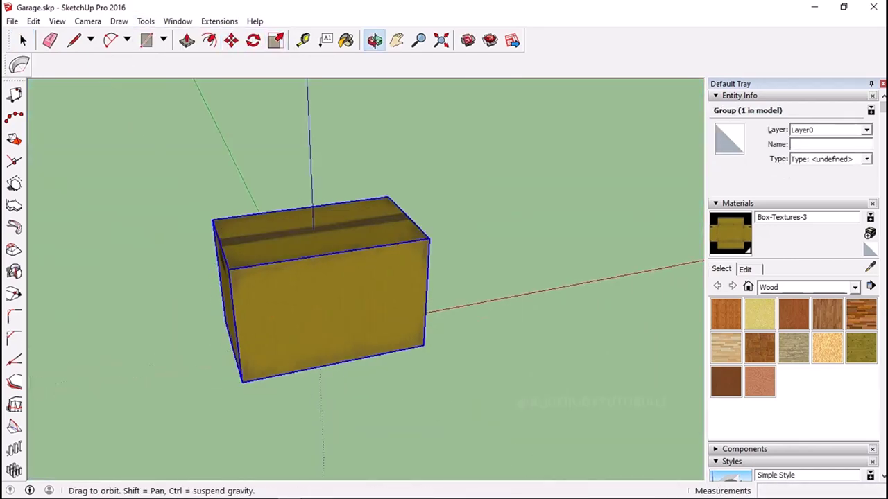
- Start a 3D Model export of the box as OBJ File, named Garage-Box.obj
{"action": "left_click", "coordinate": [11, 21]}
{"action": "mouse_move", "coordinate": [42, 220]}
{"action": "left_click", "coordinate": [185, 220]}
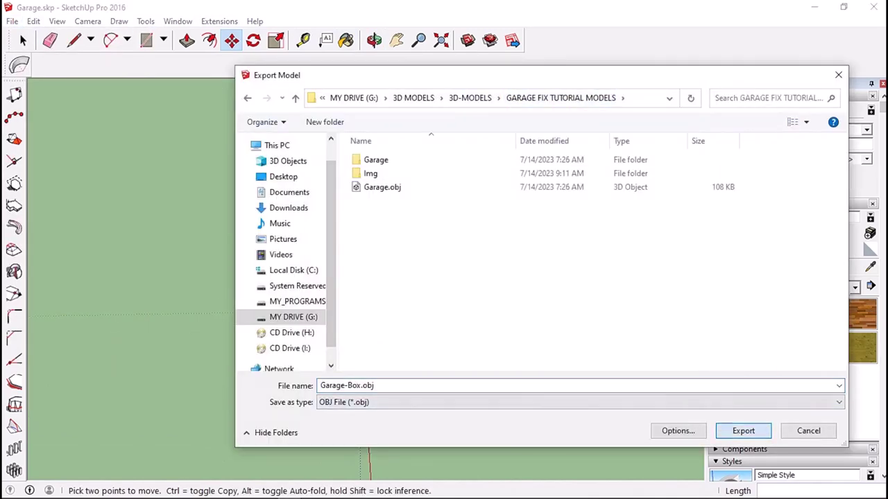
- Confirm the Garage-Box.obj export and undo the box's last two moves
{"action": "key", "text": "Escape"}
{"action": "left_click", "coordinate": [33, 21]}
{"action": "left_click", "coordinate": [41, 36]}
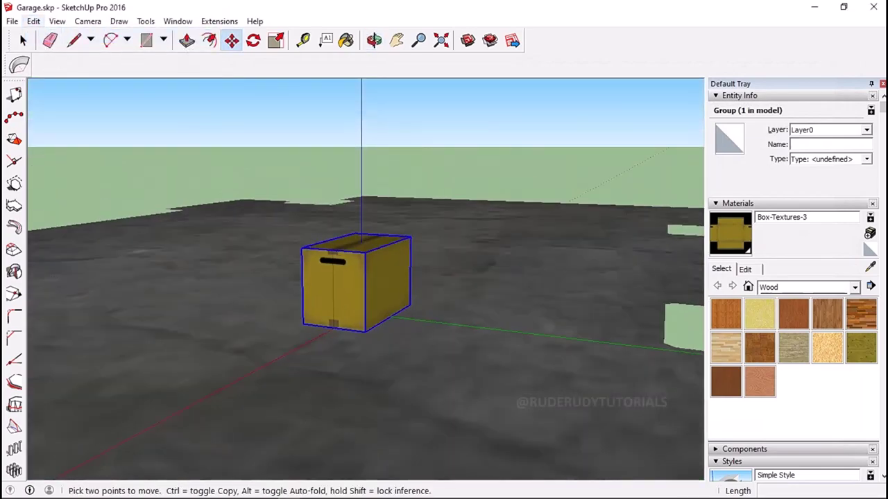
{"action": "left_click", "coordinate": [33, 20]}
{"action": "left_click", "coordinate": [56, 36]}
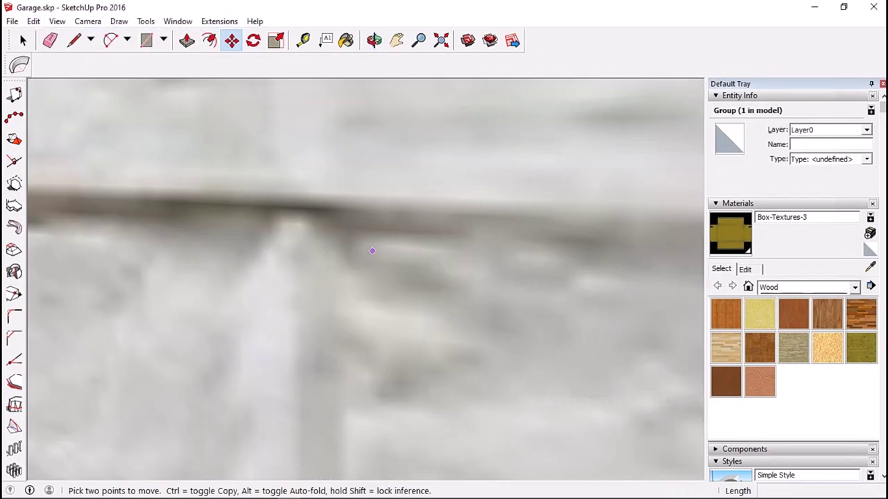
- Orbit around the box and back out to see the garage walls and pillar
{"action": "scroll", "coordinate": [371, 251], "scroll_direction": "down", "scroll_amount": 5}
{"action": "mouse_move", "coordinate": [372, 251]}
{"action": "middle_mouse_down"}
{"action": "mouse_move", "coordinate": [416, 291]}
{"action": "mouse_move", "coordinate": [500, 328]}
{"action": "middle_mouse_up"}
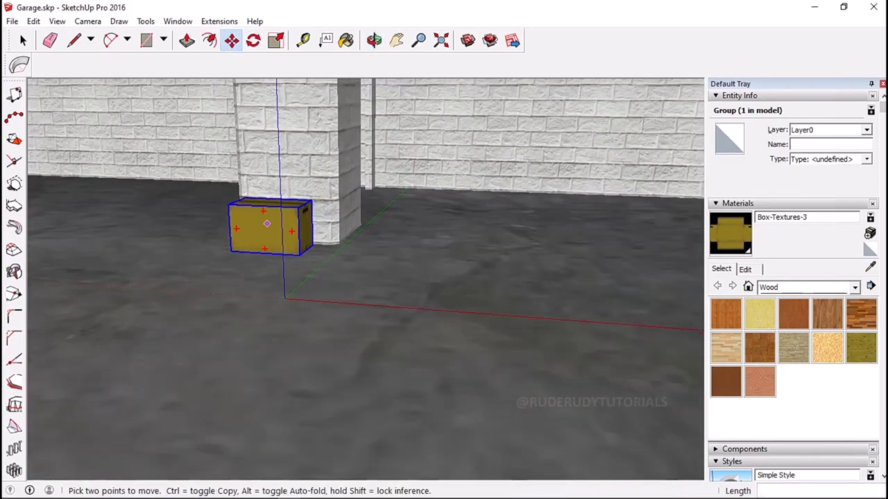
{"action": "middle_click_drag", "start_coordinate": [381, 230], "coordinate": [234, 361]}
{"action": "scroll", "coordinate": [236, 362], "scroll_direction": "down", "scroll_amount": 5}
{"action": "scroll", "coordinate": [504, 291], "scroll_direction": "down", "scroll_amount": 5}
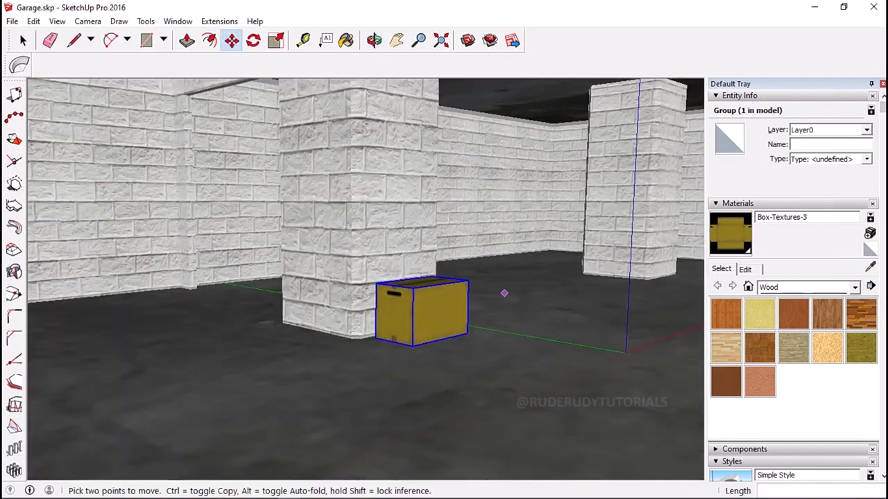
{"action": "middle_click_drag", "start_coordinate": [504, 291], "coordinate": [395, 372]}
{"action": "scroll", "coordinate": [394, 372], "scroll_direction": "up", "scroll_amount": 3}
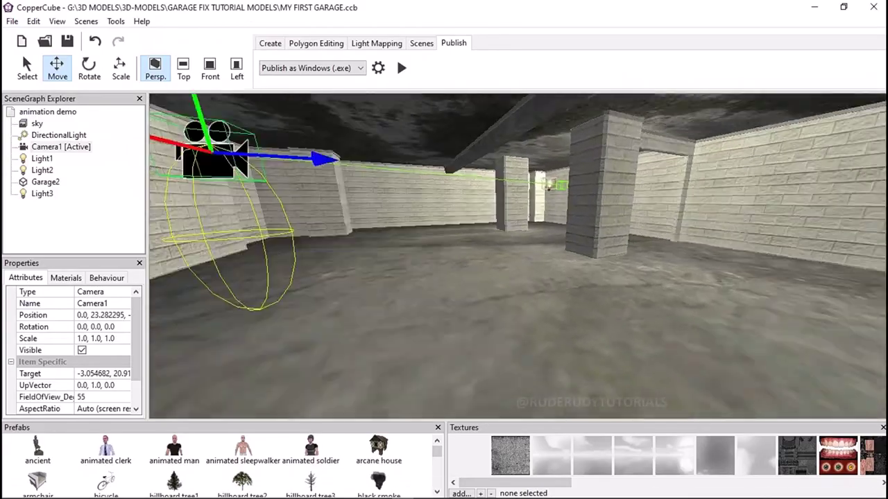
- Import Garage-Box.obj into the garage scene as a static 3D mesh
{"action": "left_click", "coordinate": [12, 21]}
{"action": "mouse_move", "coordinate": [40, 133]}
{"action": "left_click", "coordinate": [201, 147]}
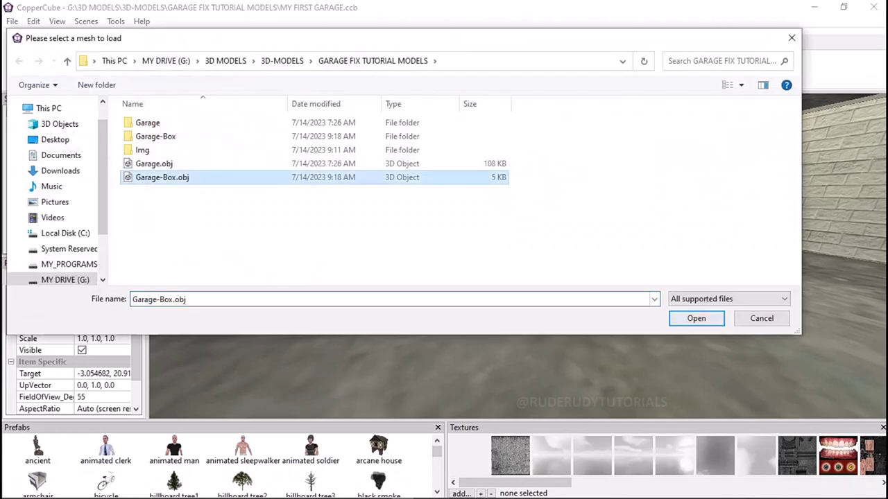
{"action": "key", "text": "Return"}
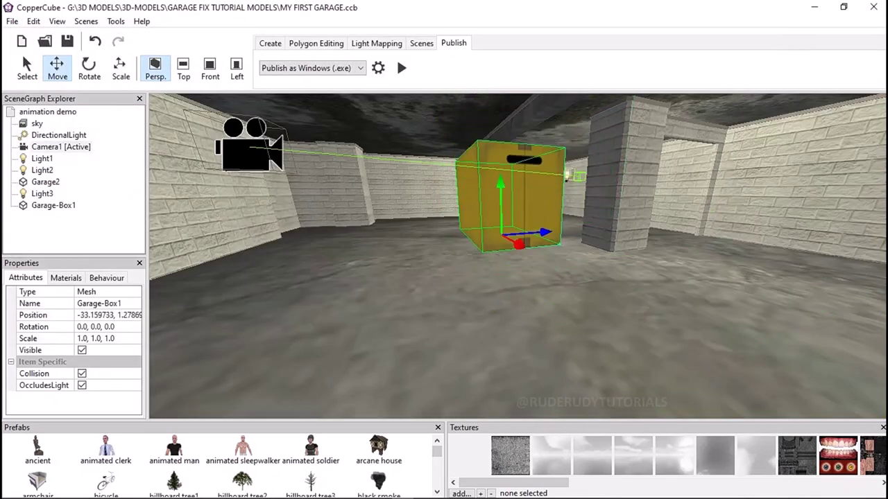
{"action": "key", "text": "w"}
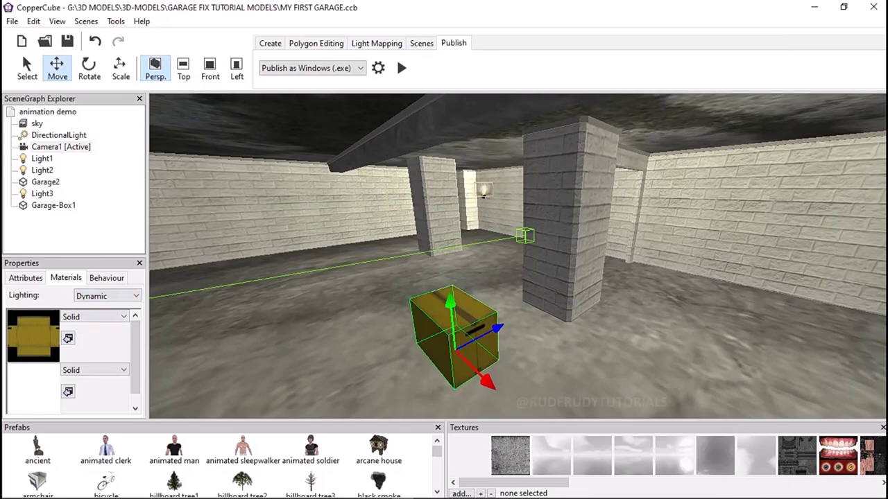
- Publish and run the game to test the box, then close it
{"action": "left_click", "coordinate": [399, 66]}
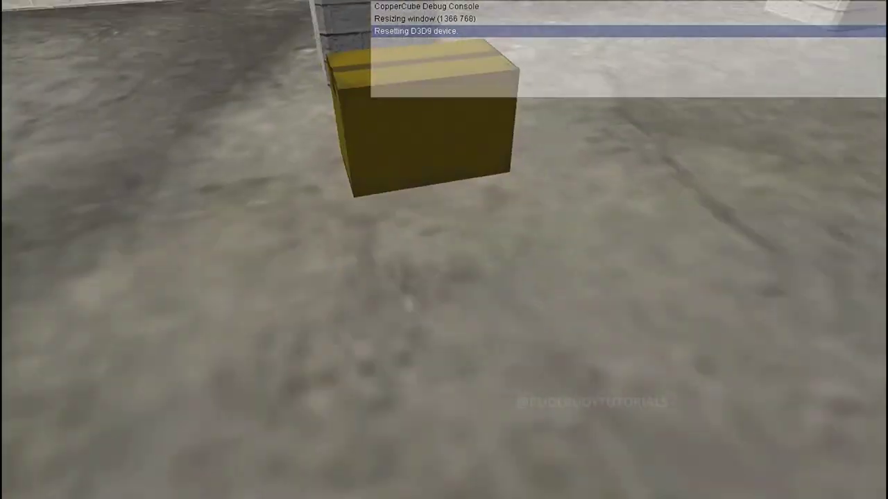
{"action": "key", "text": "super"}
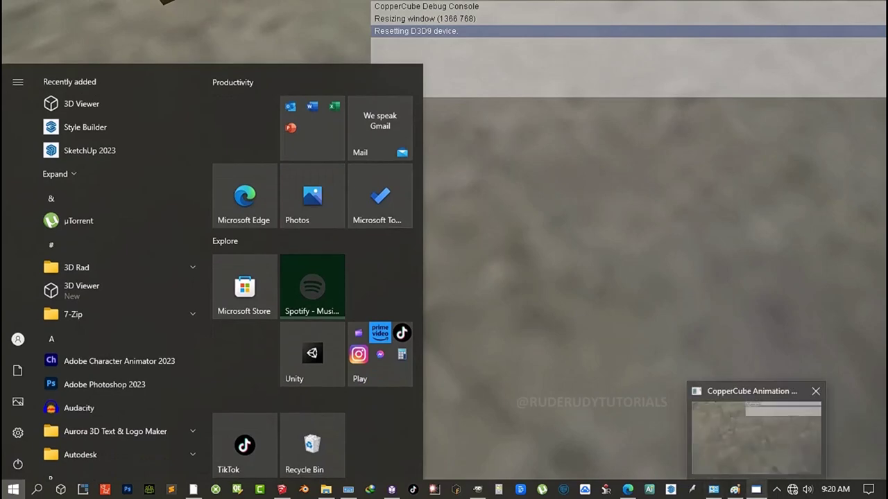
{"action": "left_click", "coordinate": [816, 391]}
{"action": "left_click", "coordinate": [397, 57]}
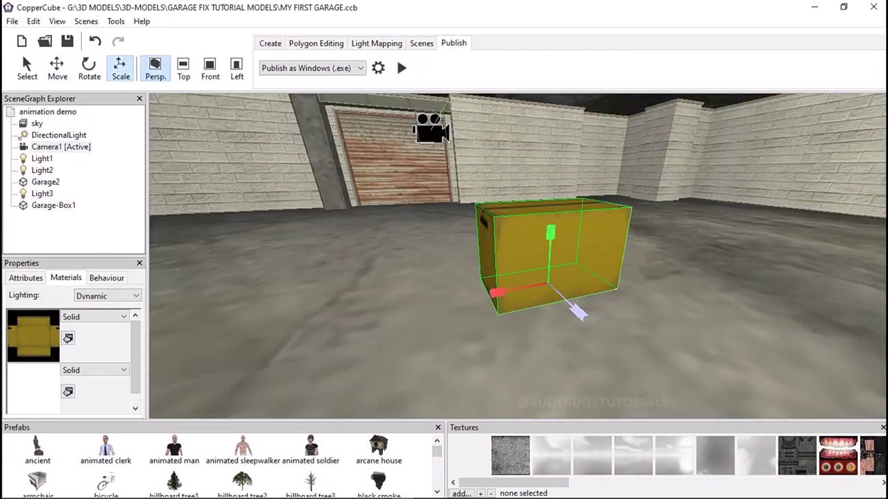
- Thin the box along its depth and test it beside the pillar in the published game
{"action": "left_click_drag", "start_coordinate": [579, 314], "coordinate": [570, 305]}
{"action": "left_click", "coordinate": [400, 66]}
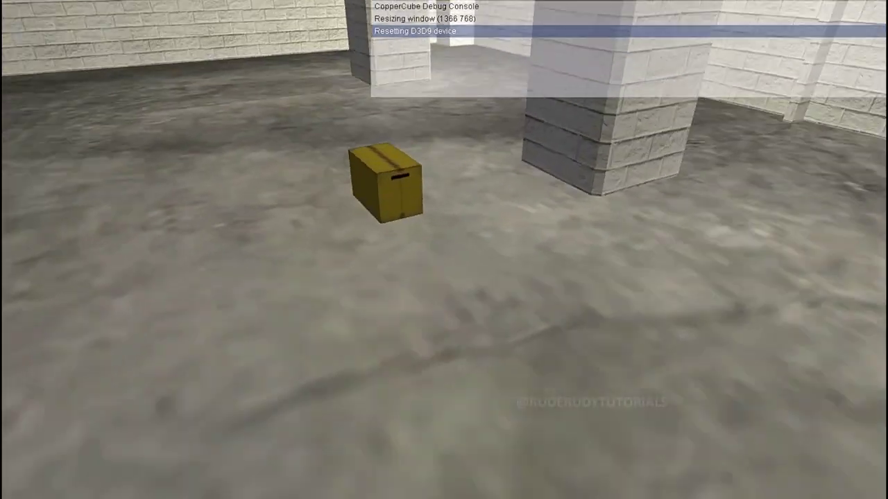
{"action": "key", "text": "w"}
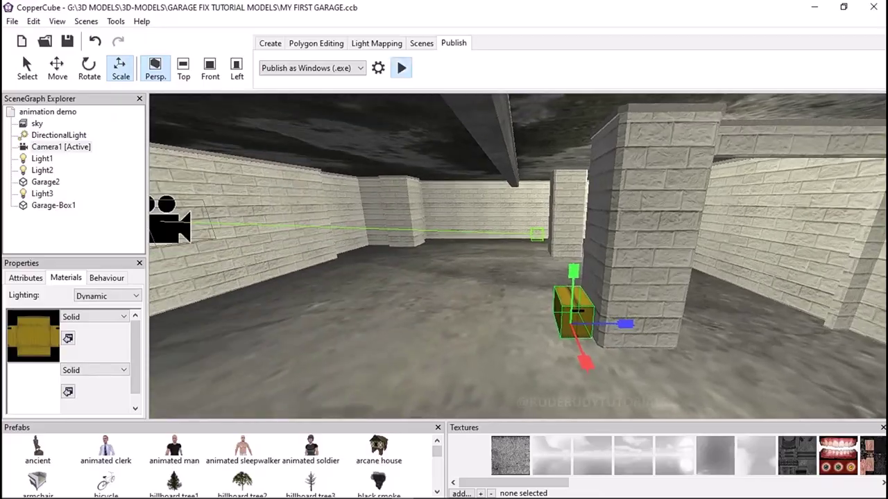
{"action": "left_click", "coordinate": [400, 68]}
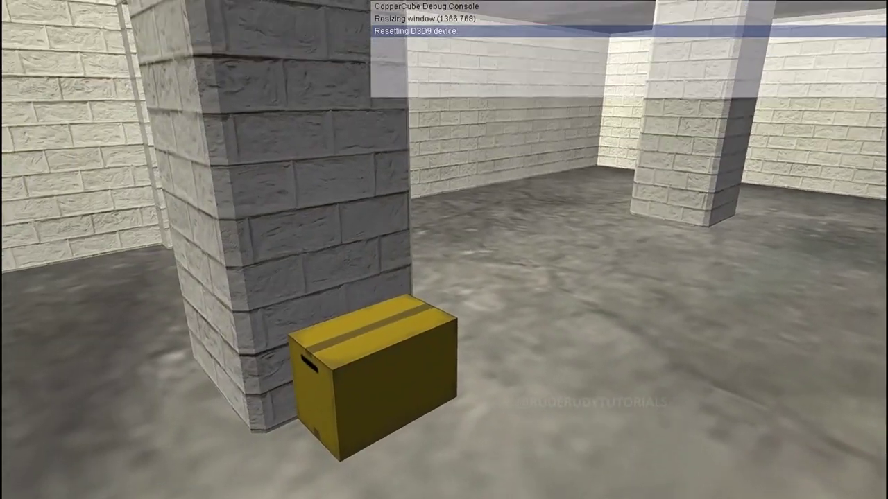
{"action": "key", "text": "super"}
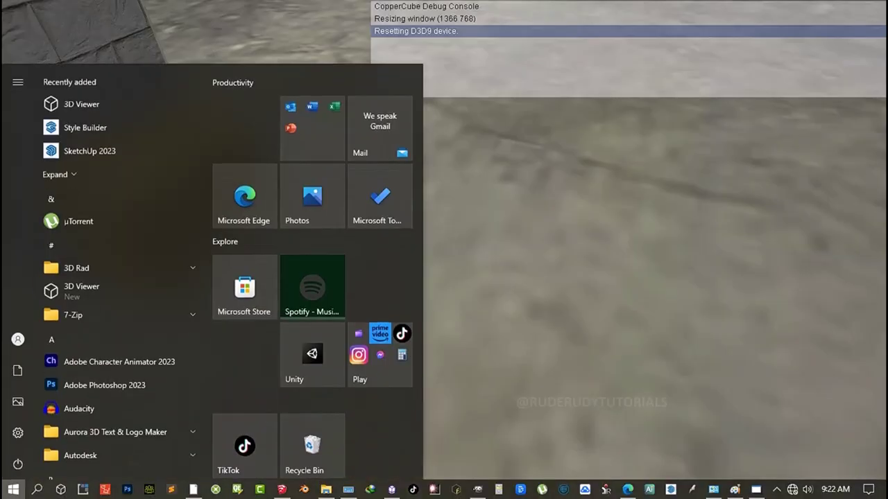
- Close the game and, back in SketchUp, orbit to the box and pillar for a rectangle
{"action": "mouse_move", "coordinate": [756, 490]}
{"action": "left_click", "coordinate": [814, 390]}
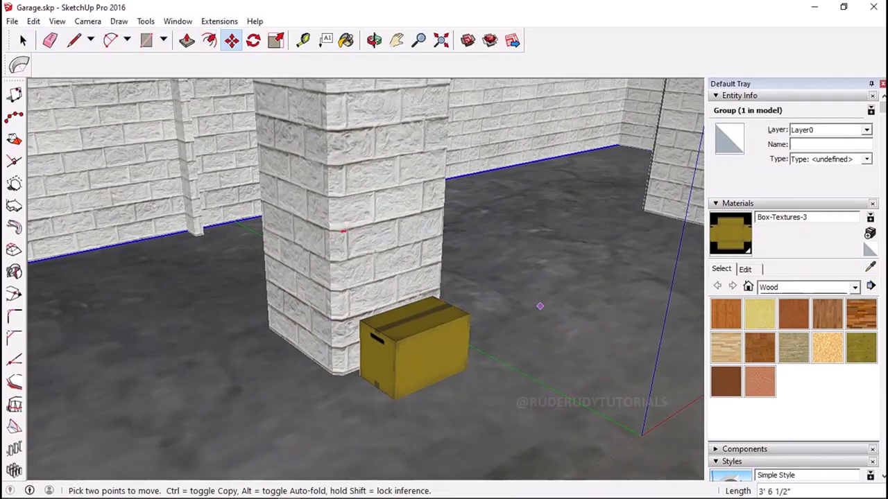
{"action": "mouse_move", "coordinate": [356, 212]}
{"action": "middle_mouse_down"}
{"action": "mouse_move", "coordinate": [476, 267]}
{"action": "mouse_move", "coordinate": [199, 222]}
{"action": "middle_mouse_up"}
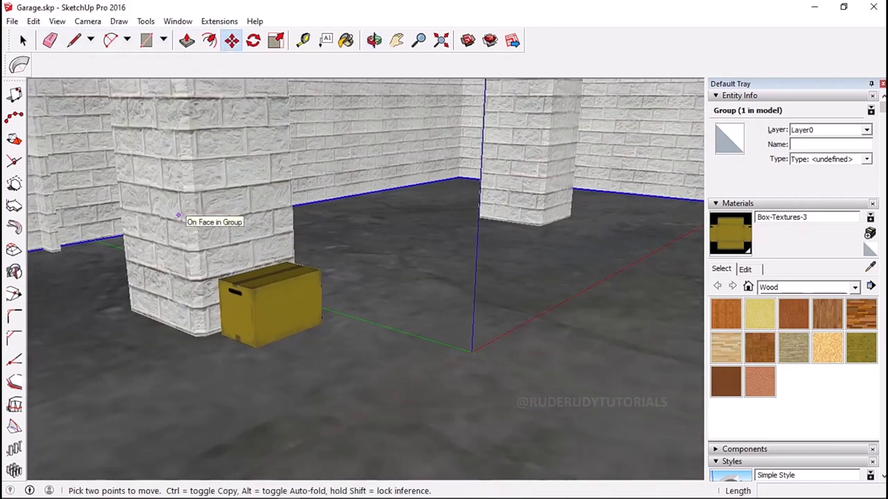
{"action": "key", "text": "r"}
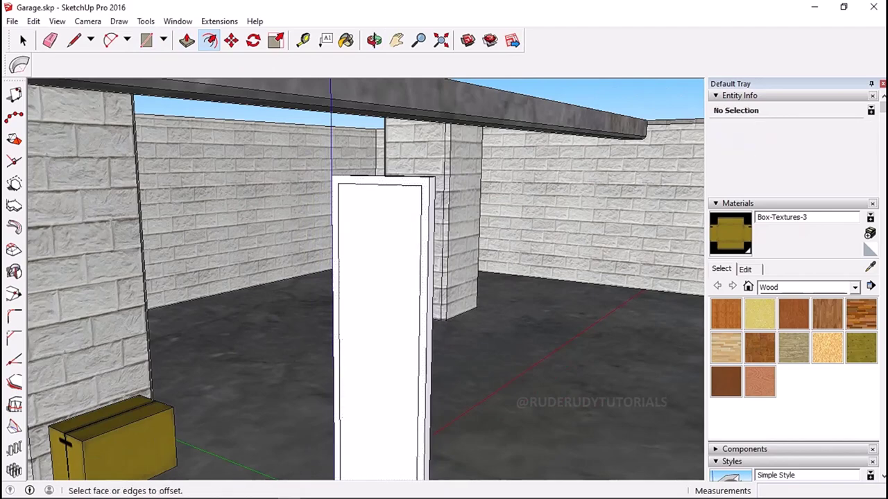
- Push/Pull the frame outline face to give the shelf frame depth
{"action": "key", "text": "p"}
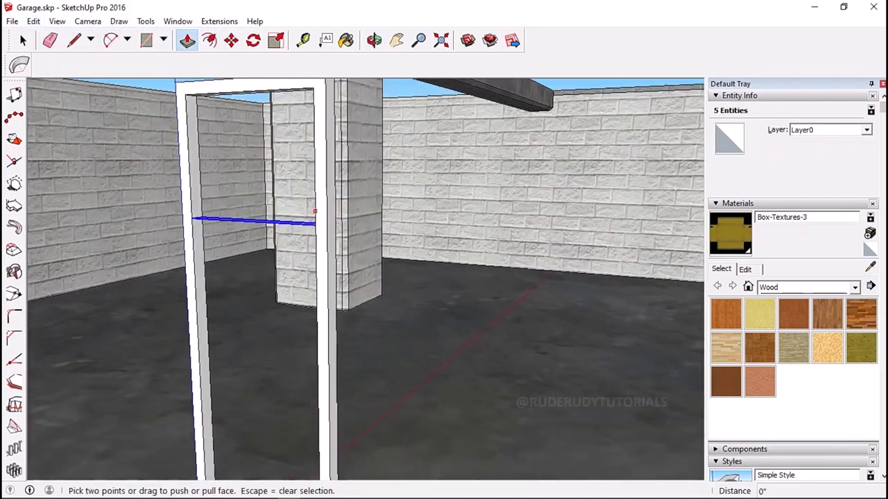
{"action": "middle_click_drag", "start_coordinate": [221, 225], "coordinate": [275, 225]}
{"action": "left_click", "coordinate": [276, 226]}
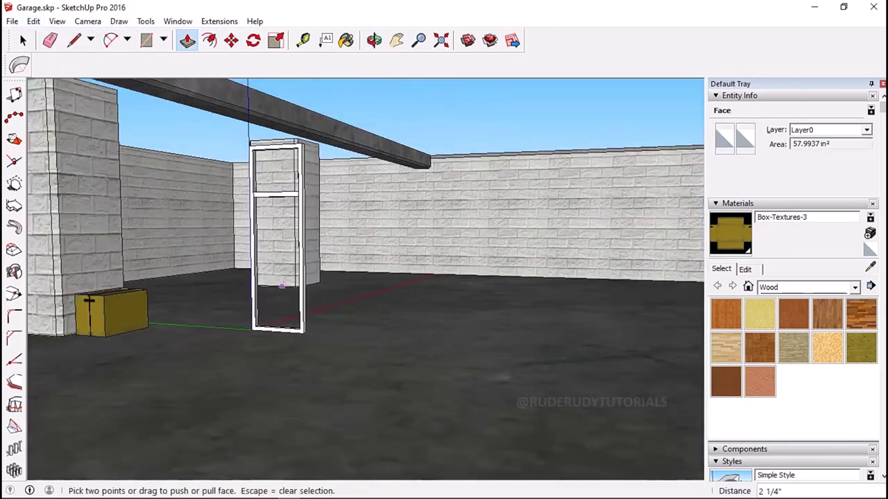
{"action": "scroll", "coordinate": [292, 317], "scroll_direction": "down", "scroll_amount": 5}
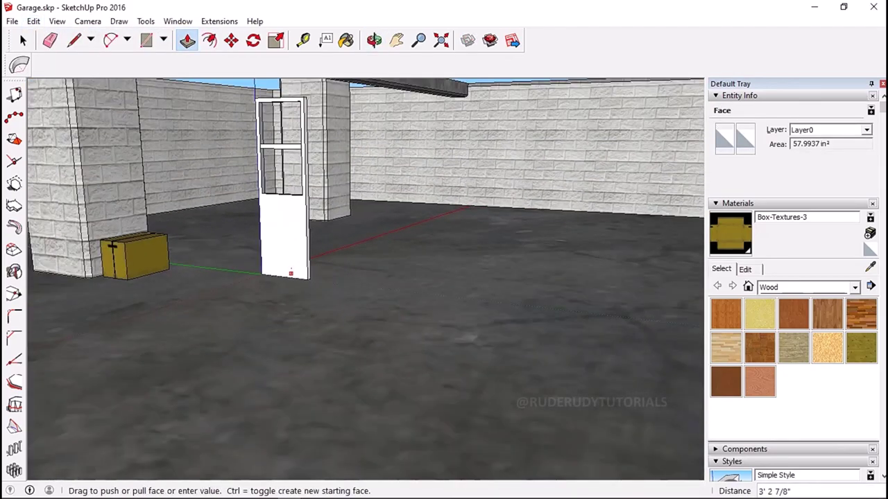
{"action": "scroll", "coordinate": [292, 274], "scroll_direction": "up", "scroll_amount": 5}
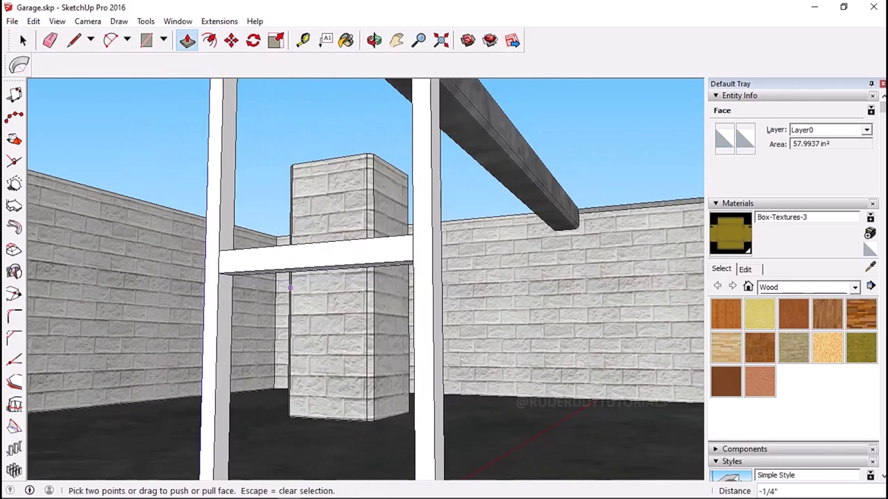
{"action": "middle_click_drag", "start_coordinate": [290, 287], "coordinate": [361, 291]}
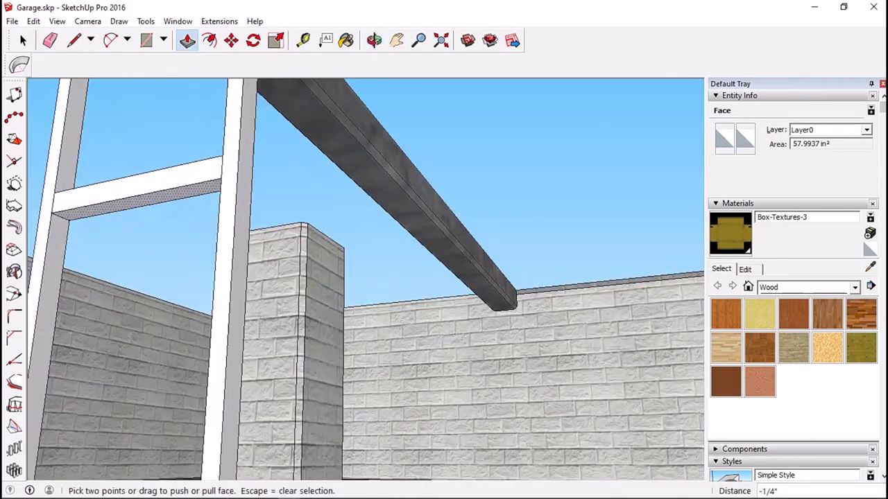
{"action": "middle_click_drag", "start_coordinate": [154, 293], "coordinate": [208, 298]}
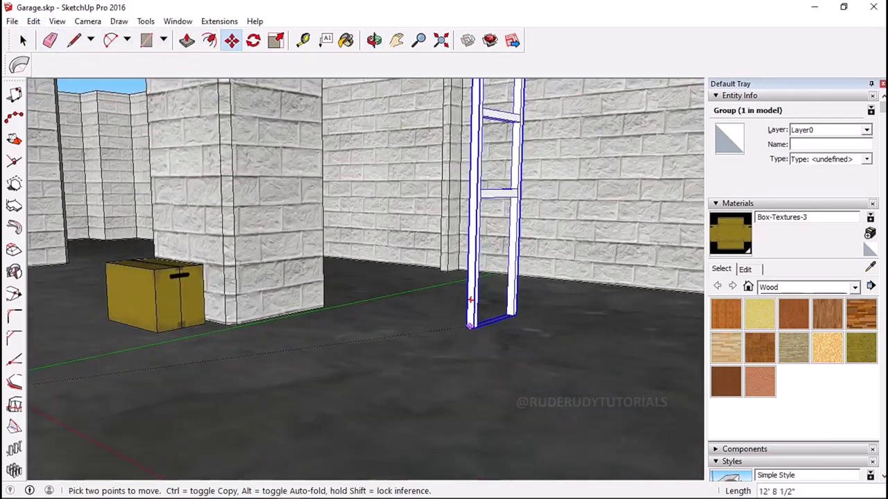
- Copy the shelf frame and paste a duplicate into the garage
{"action": "middle_click_drag", "start_coordinate": [229, 346], "coordinate": [448, 300]}
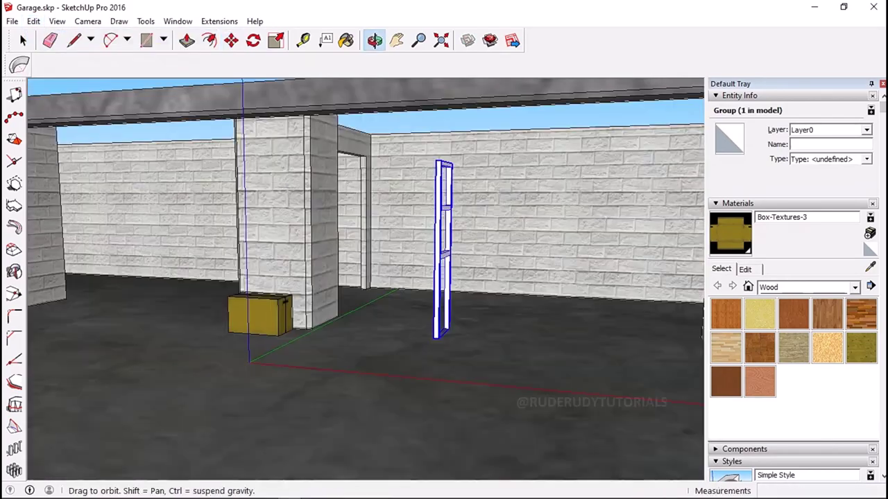
{"action": "scroll", "coordinate": [448, 299], "scroll_direction": "up", "scroll_amount": 5}
{"action": "mouse_move", "coordinate": [476, 248]}
{"action": "middle_mouse_down"}
{"action": "mouse_move", "coordinate": [442, 180]}
{"action": "mouse_move", "coordinate": [217, 135]}
{"action": "middle_mouse_up"}
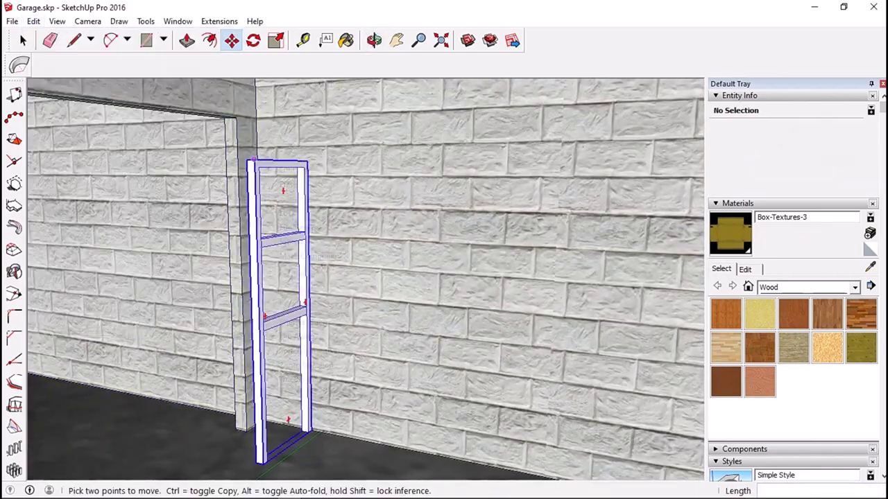
{"action": "left_click", "coordinate": [33, 20]}
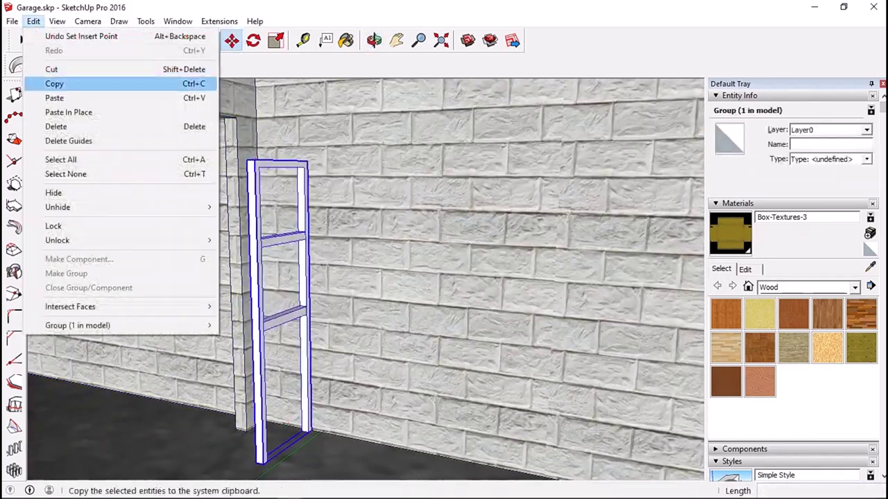
{"action": "left_click", "coordinate": [79, 81]}
{"action": "key", "text": "ctrl+v"}
- Move the new frame along the back wall and start a line across its top
{"action": "scroll", "coordinate": [277, 366], "scroll_direction": "down", "scroll_amount": 3}
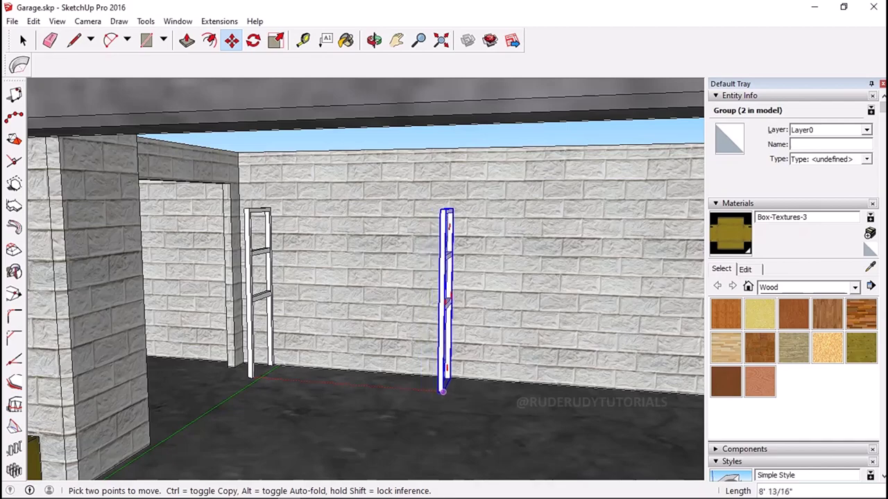
{"action": "middle_click_drag", "start_coordinate": [443, 391], "coordinate": [386, 326]}
{"action": "scroll", "coordinate": [386, 326], "scroll_direction": "down", "scroll_amount": 2}
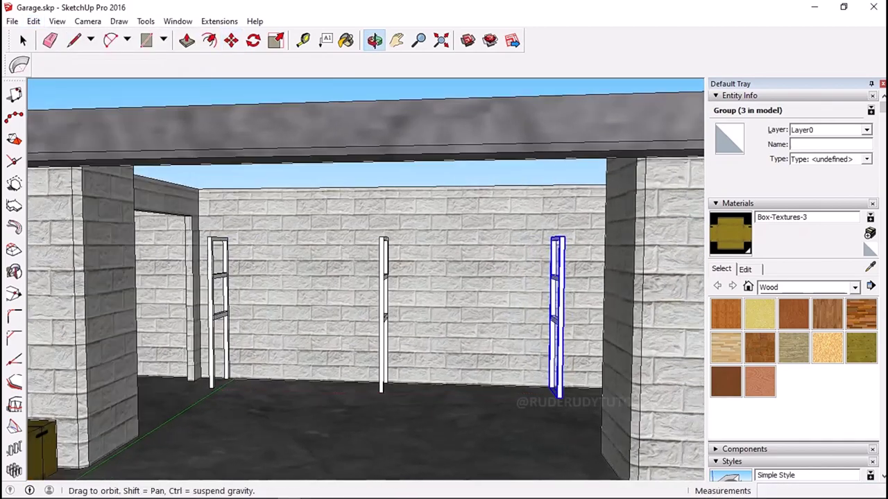
{"action": "middle_click_drag", "start_coordinate": [516, 394], "coordinate": [389, 163]}
{"action": "scroll", "coordinate": [389, 162], "scroll_direction": "up", "scroll_amount": 3}
{"action": "right_click", "coordinate": [389, 162]}
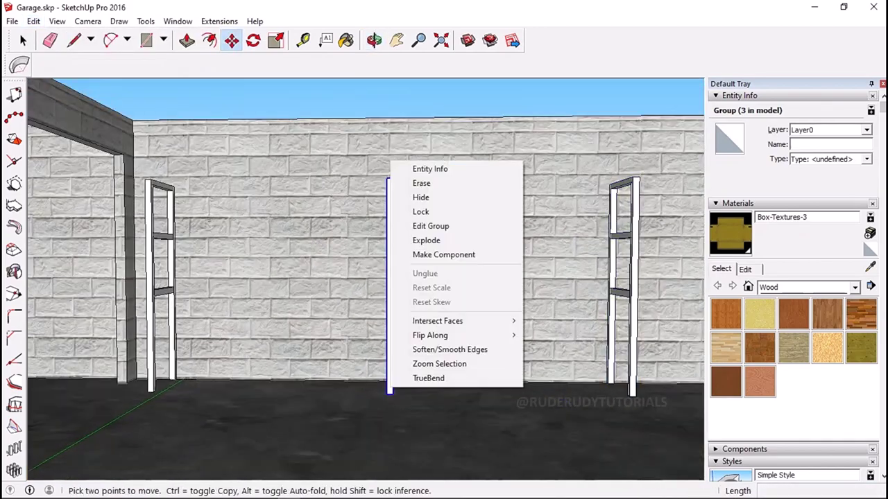
{"action": "scroll", "coordinate": [181, 224], "scroll_direction": "up", "scroll_amount": 3}
{"action": "key", "text": "m"}
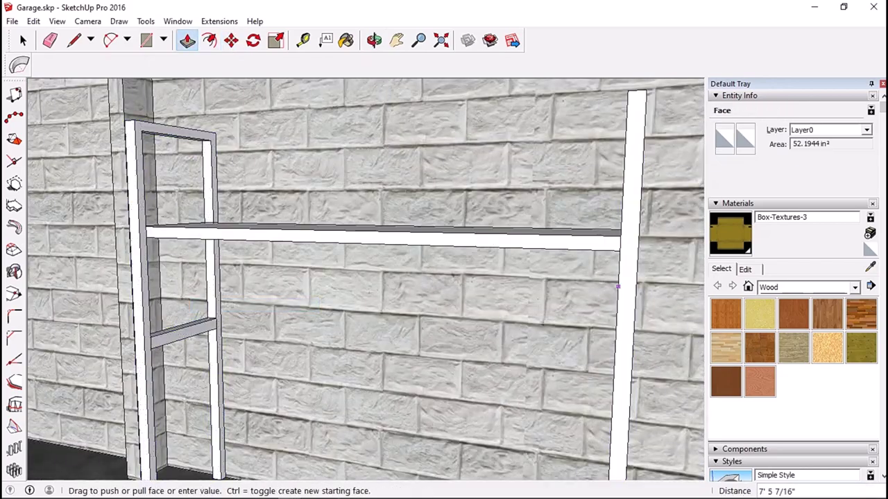
{"action": "scroll", "coordinate": [367, 281], "scroll_direction": "down", "scroll_amount": 5}
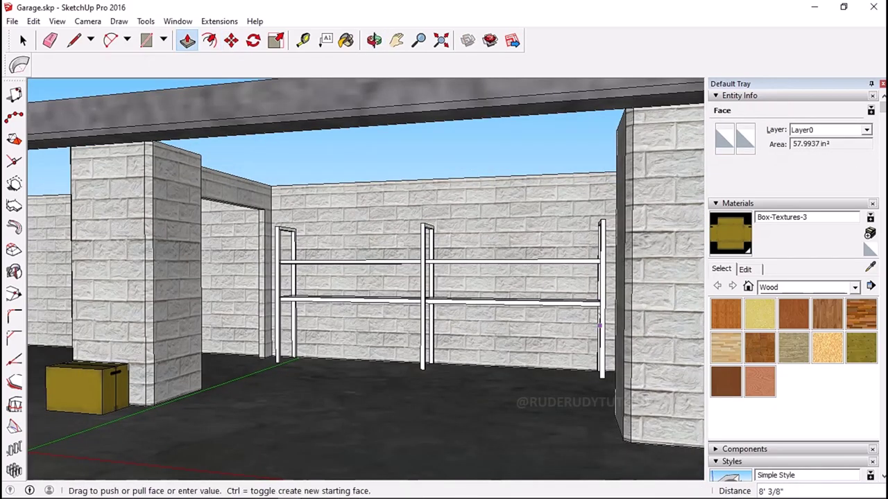
{"action": "scroll", "coordinate": [598, 325], "scroll_direction": "up", "scroll_amount": 3}
{"action": "left_click", "coordinate": [74, 40]}
{"action": "left_click", "coordinate": [90, 191]}
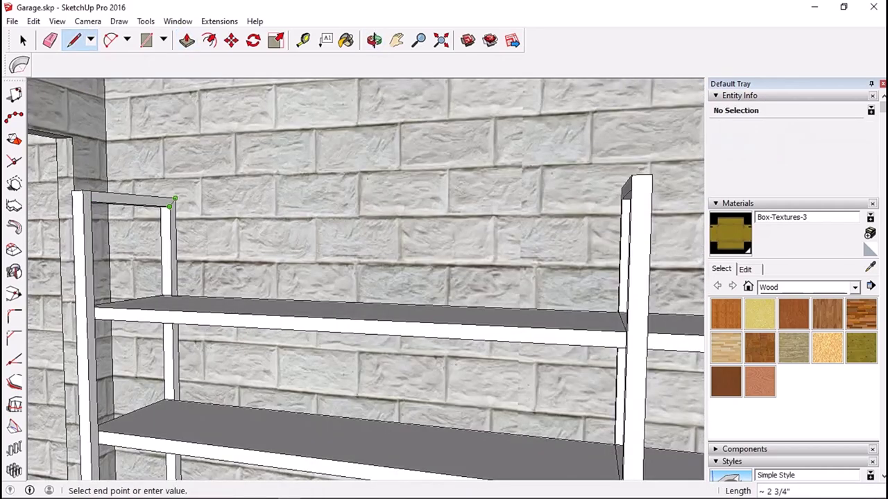
- Finish the top shelf line and draw the front face of a foot block
{"action": "left_click", "coordinate": [175, 199]}
{"action": "scroll", "coordinate": [420, 201], "scroll_direction": "down", "scroll_amount": 3}
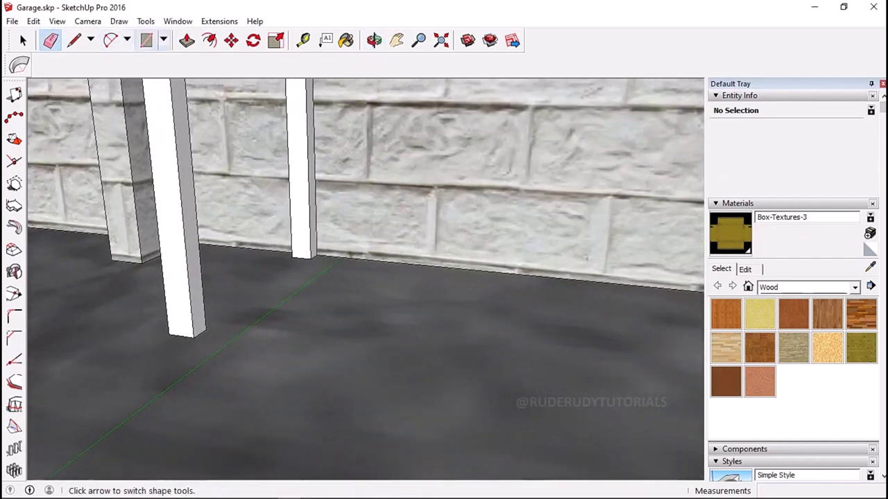
{"action": "left_click", "coordinate": [146, 40]}
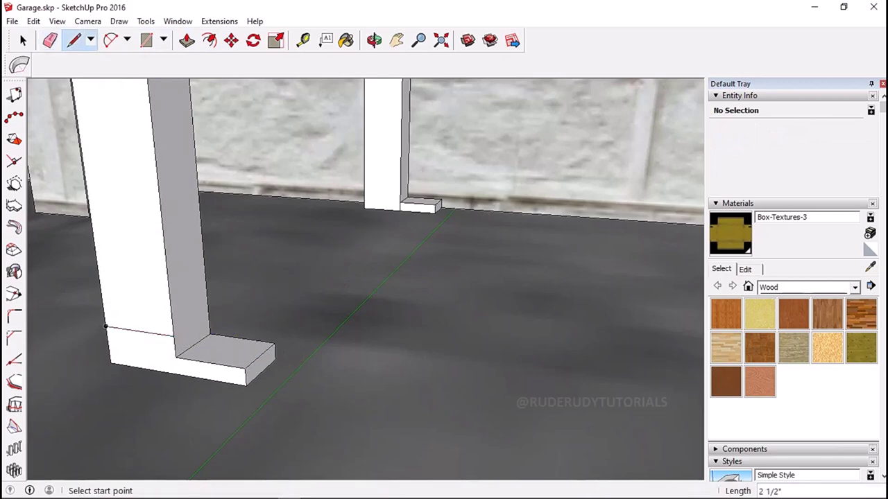
{"action": "left_click", "coordinate": [177, 374]}
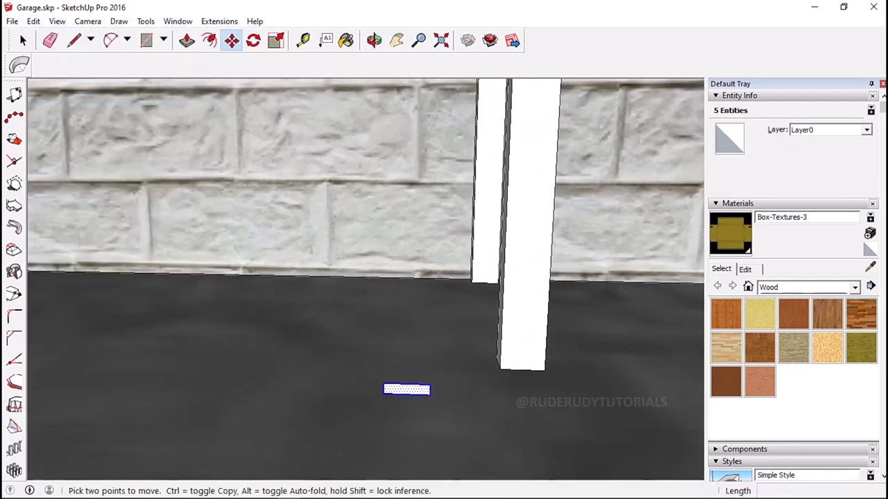
- Paste the foot block onto the posts and Push/Pull it to full thickness
{"action": "left_click", "coordinate": [33, 21]}
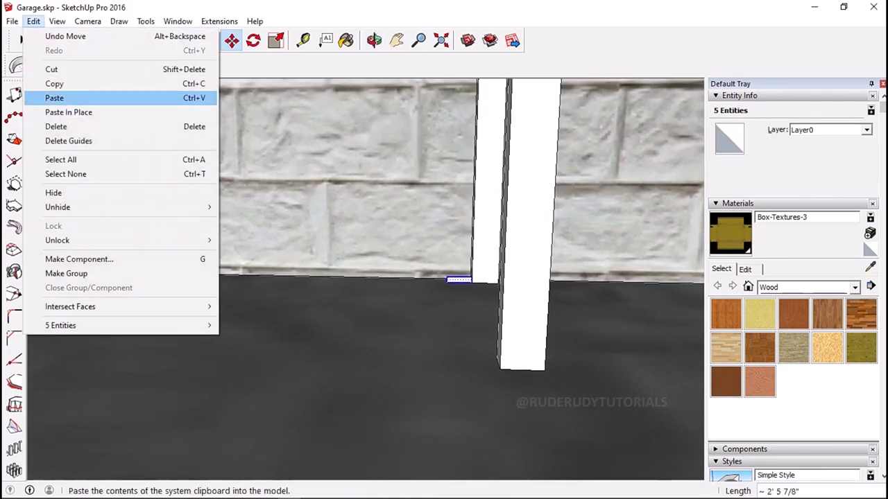
{"action": "left_click", "coordinate": [60, 95]}
{"action": "key", "text": "p"}
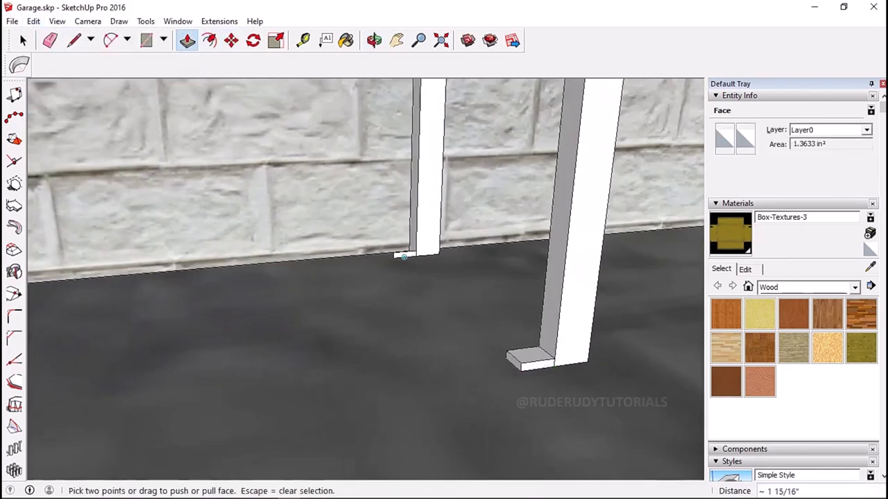
{"action": "left_click", "coordinate": [405, 256]}
{"action": "middle_click_drag", "start_coordinate": [405, 256], "coordinate": [677, 394]}
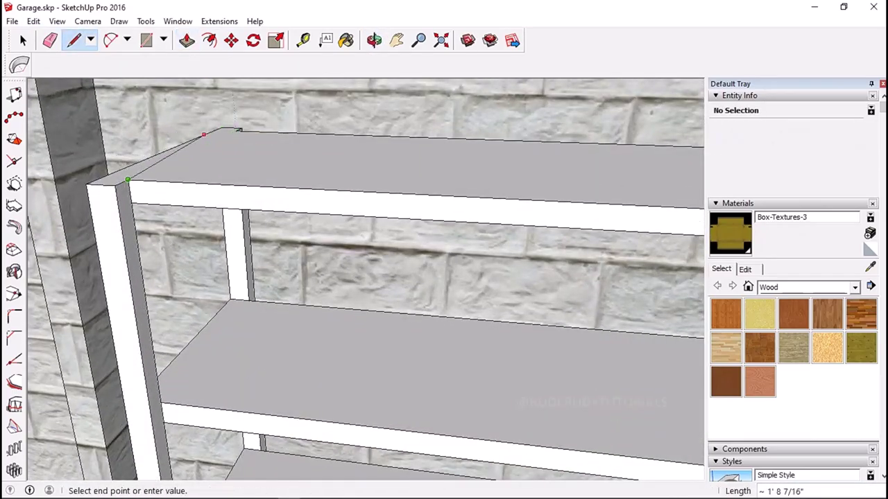
{"action": "scroll", "coordinate": [203, 135], "scroll_direction": "down", "scroll_amount": 5}
{"action": "middle_click_drag", "start_coordinate": [203, 134], "coordinate": [242, 253]}
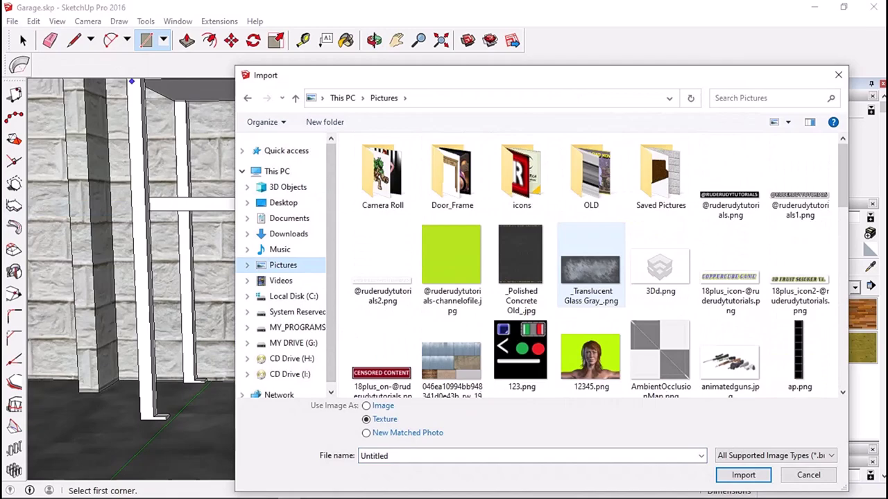
- Open Saved Pictures and scroll through it looking for the rusty metal images
{"action": "double_click", "coordinate": [660, 174]}
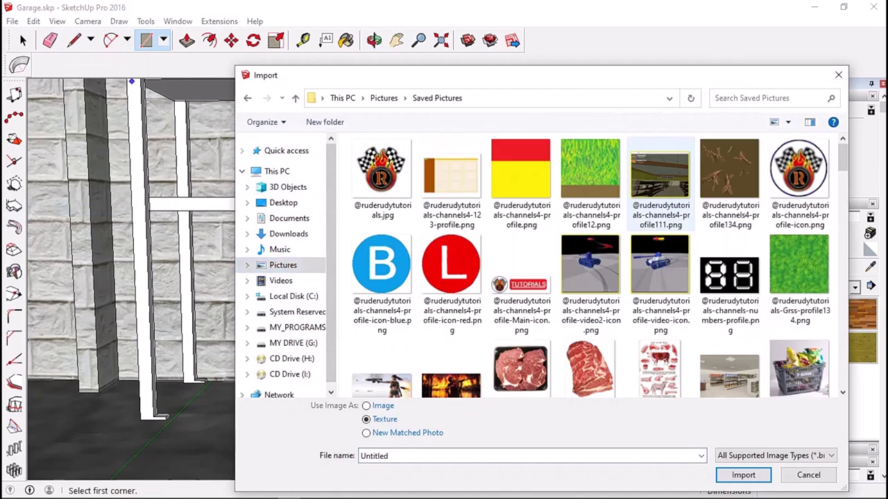
{"action": "scroll", "coordinate": [661, 208], "scroll_direction": "down", "scroll_amount": 5}
{"action": "scroll", "coordinate": [661, 208], "scroll_direction": "down", "scroll_amount": 5}
{"action": "scroll", "coordinate": [660, 208], "scroll_direction": "down", "scroll_amount": 5}
{"action": "scroll", "coordinate": [660, 191], "scroll_direction": "down", "scroll_amount": 5}
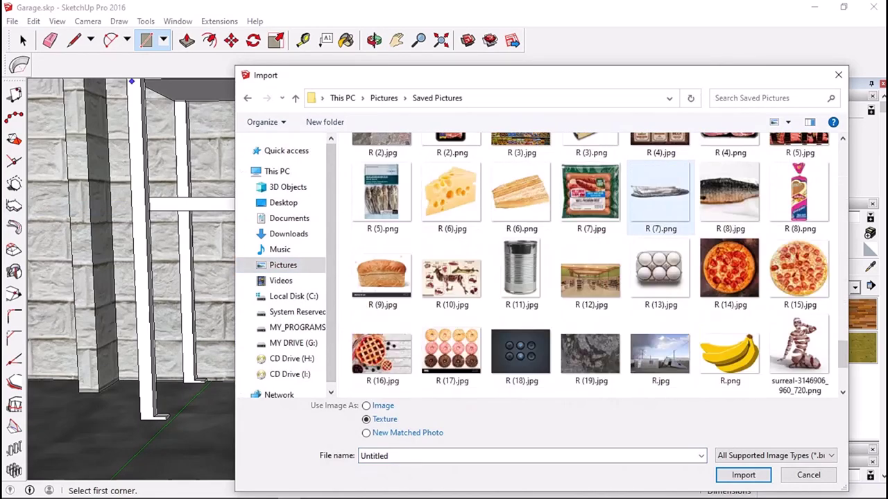
{"action": "scroll", "coordinate": [661, 191], "scroll_direction": "up", "scroll_amount": 3}
{"action": "scroll", "coordinate": [660, 190], "scroll_direction": "up", "scroll_amount": 3}
{"action": "scroll", "coordinate": [660, 190], "scroll_direction": "up", "scroll_amount": 5}
{"action": "scroll", "coordinate": [660, 181], "scroll_direction": "up", "scroll_amount": 5}
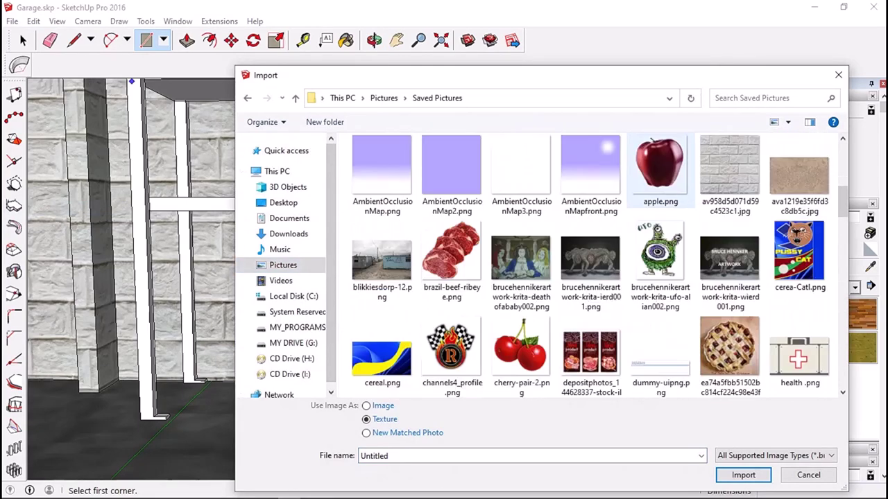
{"action": "scroll", "coordinate": [660, 180], "scroll_direction": "up", "scroll_amount": 5}
- Check the file type list and browse the Downloads and Pictures folders
{"action": "left_click", "coordinate": [774, 455]}
{"action": "left_click", "coordinate": [774, 456]}
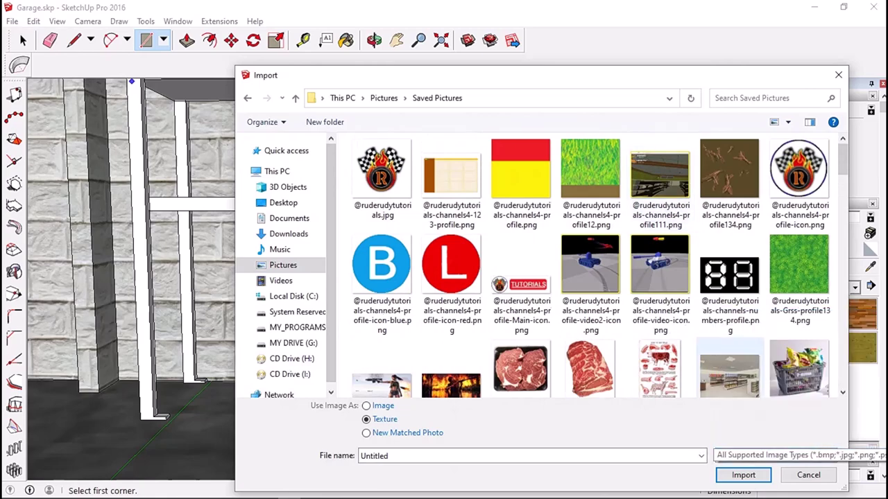
{"action": "scroll", "coordinate": [596, 264], "scroll_direction": "down", "scroll_amount": 5}
{"action": "scroll", "coordinate": [596, 263], "scroll_direction": "down", "scroll_amount": 5}
{"action": "scroll", "coordinate": [597, 263], "scroll_direction": "down", "scroll_amount": 5}
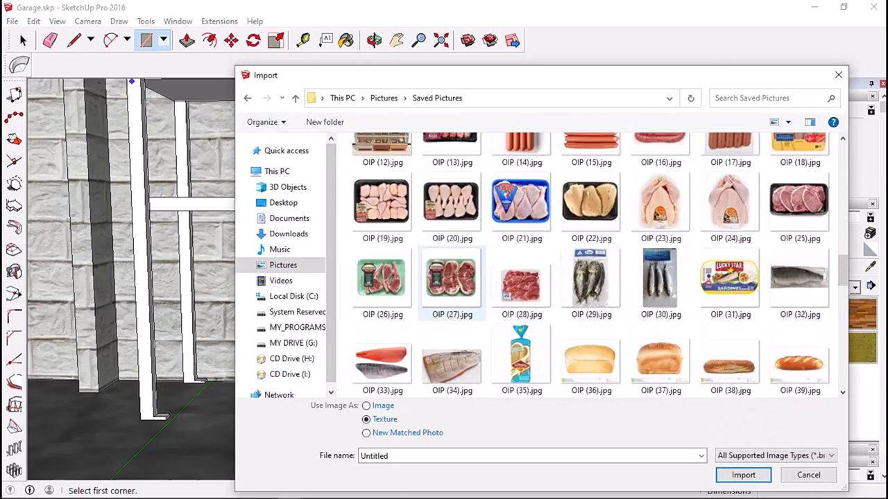
{"action": "scroll", "coordinate": [596, 263], "scroll_direction": "down", "scroll_amount": 5}
{"action": "scroll", "coordinate": [451, 278], "scroll_direction": "down", "scroll_amount": 5}
{"action": "left_click", "coordinate": [289, 234]}
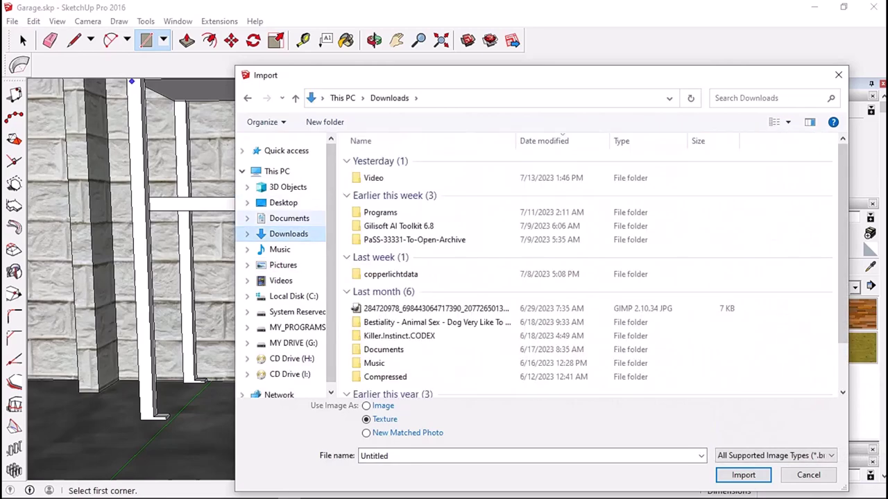
{"action": "scroll", "coordinate": [375, 236], "scroll_direction": "down", "scroll_amount": 3}
{"action": "left_click", "coordinate": [283, 265]}
{"action": "scroll", "coordinate": [528, 277], "scroll_direction": "down", "scroll_amount": 5}
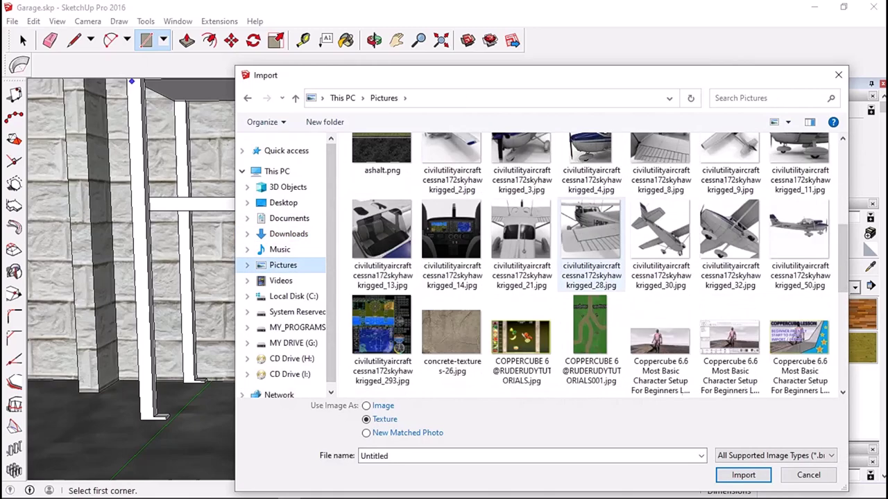
{"action": "scroll", "coordinate": [527, 277], "scroll_direction": "up", "scroll_amount": 5}
- Locate the downloaded texture via the browser's downloads and import the OIP (2) rust texture
{"action": "left_click", "coordinate": [645, 496]}
{"action": "left_click", "coordinate": [847, 32]}
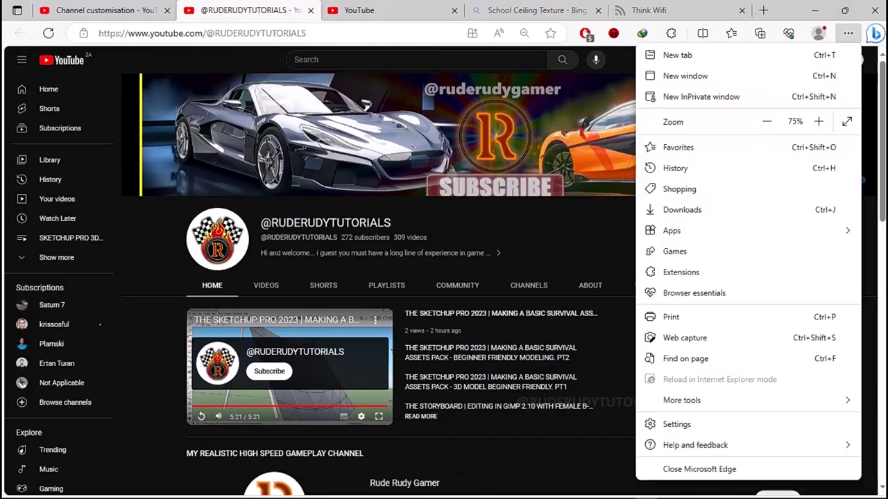
{"action": "left_click", "coordinate": [681, 209]}
{"action": "left_click", "coordinate": [709, 83]}
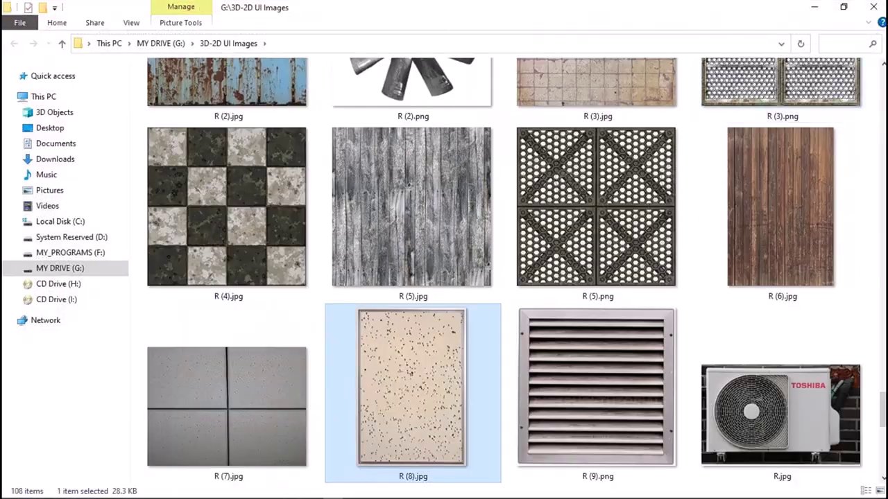
{"action": "scroll", "coordinate": [444, 208], "scroll_direction": "up", "scroll_amount": 10}
{"action": "left_click", "coordinate": [645, 495]}
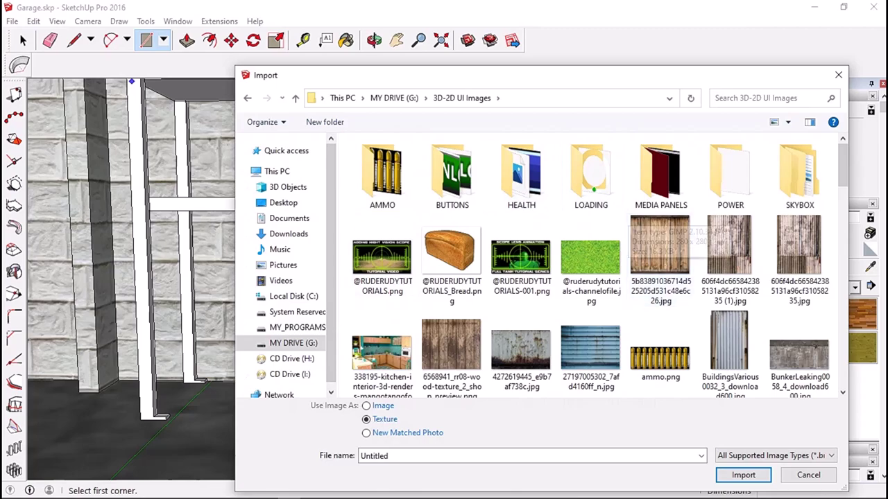
{"action": "scroll", "coordinate": [591, 263], "scroll_direction": "down", "scroll_amount": 5}
{"action": "scroll", "coordinate": [591, 263], "scroll_direction": "down", "scroll_amount": 5}
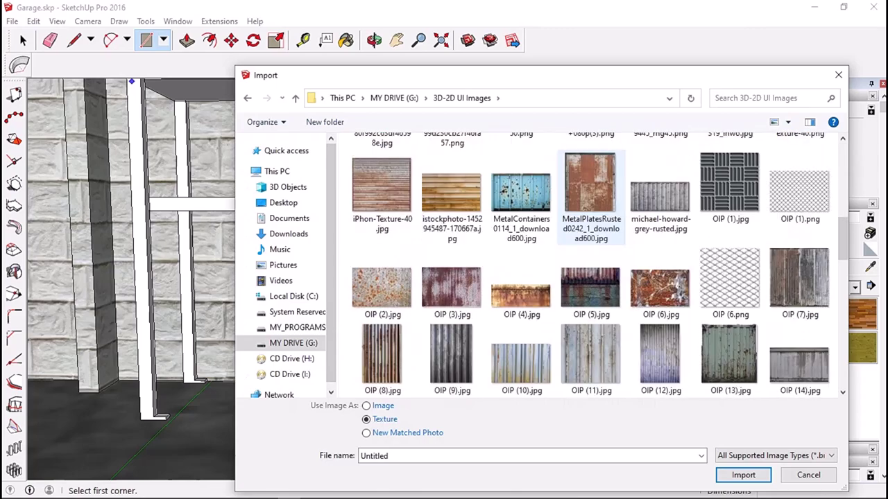
{"action": "key", "text": "Return"}
- Pin the texture's first corner on the shelf, then explode the shelf group into loose geometry
{"action": "left_click", "coordinate": [213, 223]}
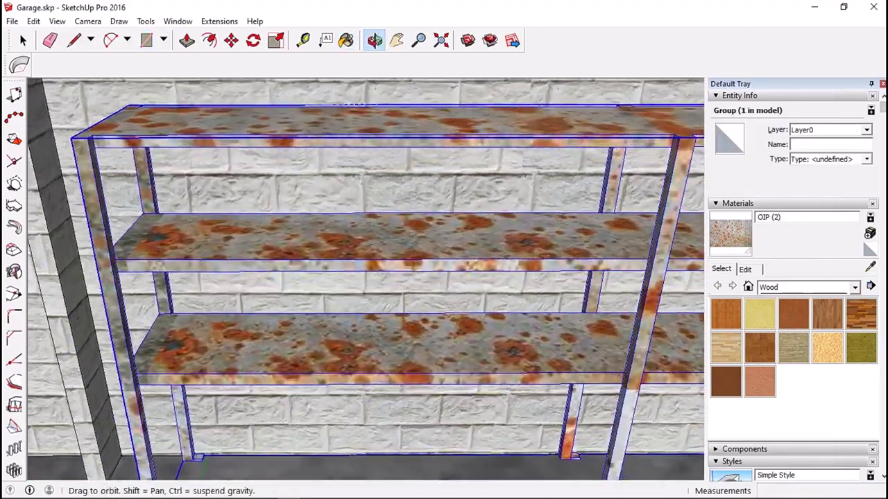
{"action": "right_click", "coordinate": [420, 68]}
{"action": "left_click", "coordinate": [454, 145]}
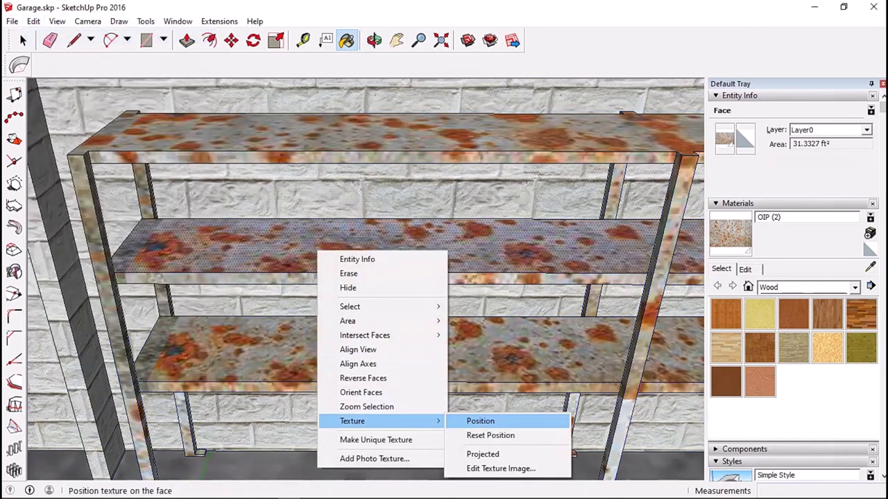
- Stretch and shift the rust texture across the shelf face with the texture position pins
{"action": "left_click", "coordinate": [480, 421]}
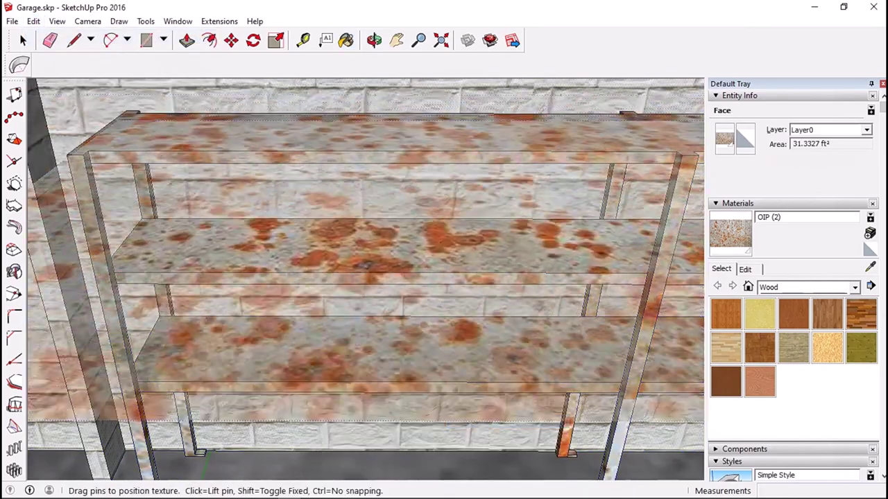
{"action": "left_click", "coordinate": [560, 309]}
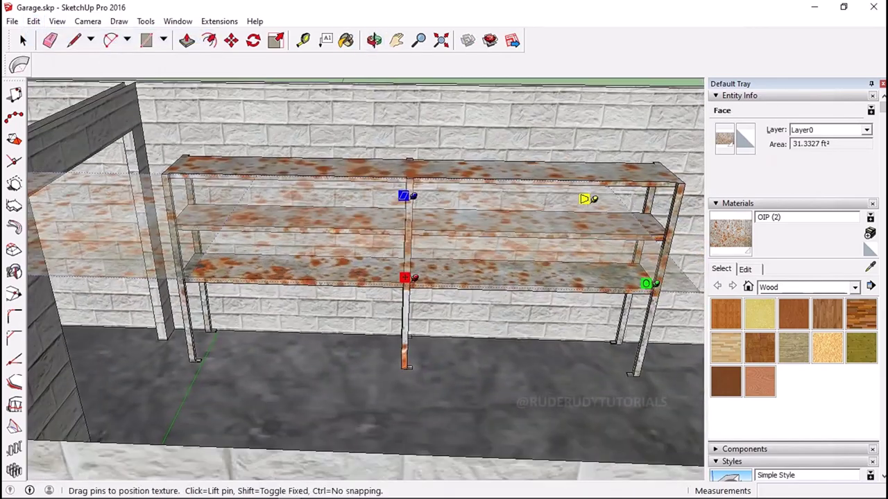
{"action": "left_click_drag", "start_coordinate": [596, 326], "coordinate": [688, 329]}
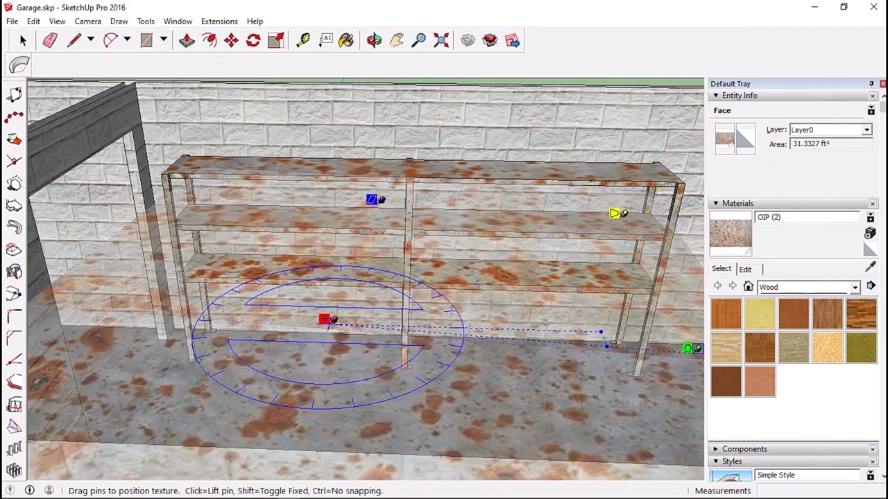
{"action": "key", "text": "Return"}
- Reposition the rust texture on the other shelf faces, including the top shelf
{"action": "key", "text": "o"}
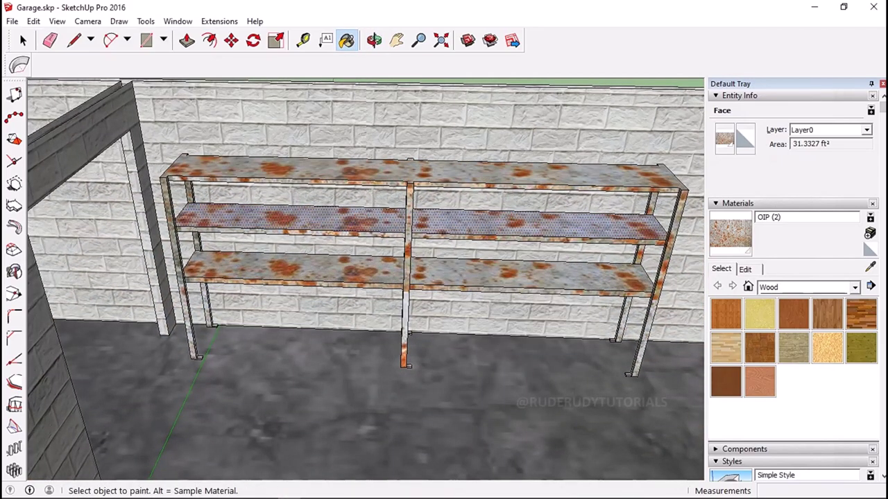
{"action": "left_click", "coordinate": [463, 390]}
{"action": "right_click", "coordinate": [432, 214]}
{"action": "left_click", "coordinate": [462, 220]}
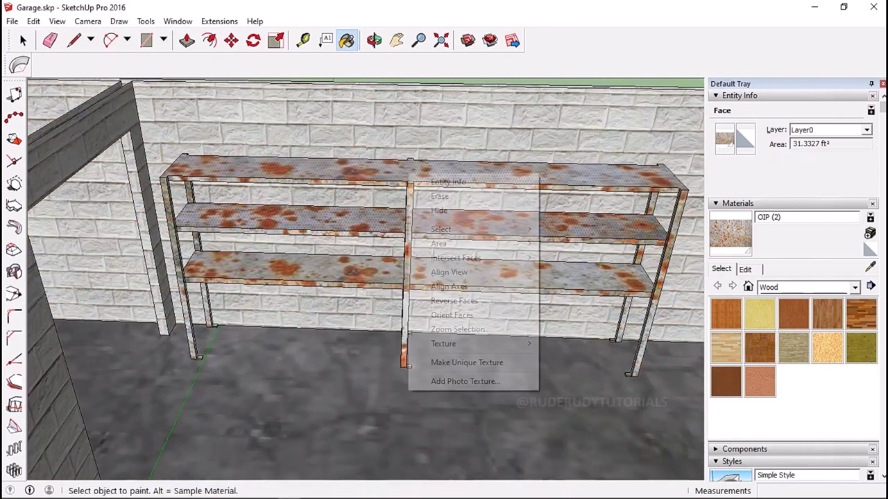
{"action": "left_click", "coordinate": [571, 343]}
{"action": "key", "text": "Return"}
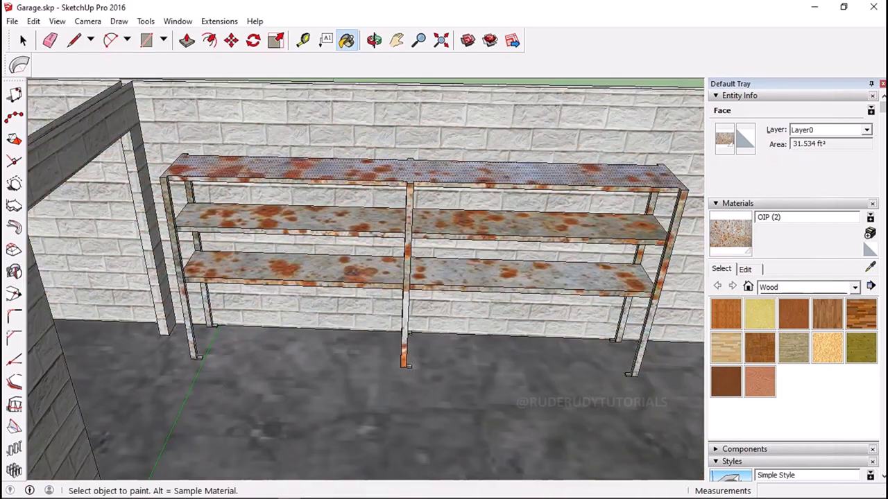
- Select all connected shelf pieces and orbit to frame the whole shelving unit
{"action": "left_click", "coordinate": [550, 354]}
{"action": "right_click", "coordinate": [426, 238]}
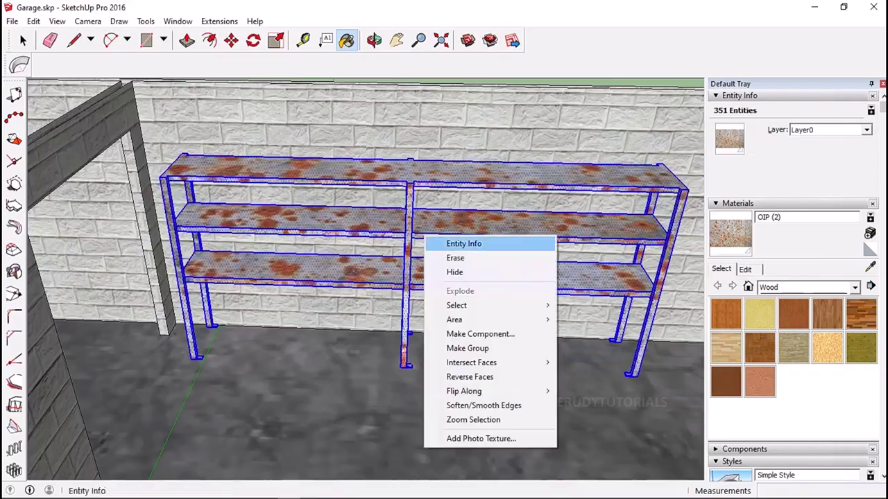
{"action": "left_click", "coordinate": [468, 333]}
{"action": "mouse_move", "coordinate": [444, 312]}
{"action": "middle_mouse_down"}
{"action": "mouse_move", "coordinate": [361, 299]}
{"action": "mouse_move", "coordinate": [409, 209]}
{"action": "middle_mouse_up"}
{"action": "left_click", "coordinate": [231, 41]}
{"action": "scroll", "coordinate": [388, 277], "scroll_direction": "up", "scroll_amount": 5}
{"action": "scroll", "coordinate": [389, 277], "scroll_direction": "down", "scroll_amount": 5}
{"action": "scroll", "coordinate": [409, 126], "scroll_direction": "up", "scroll_amount": 4}
{"action": "scroll", "coordinate": [410, 126], "scroll_direction": "down", "scroll_amount": 3}
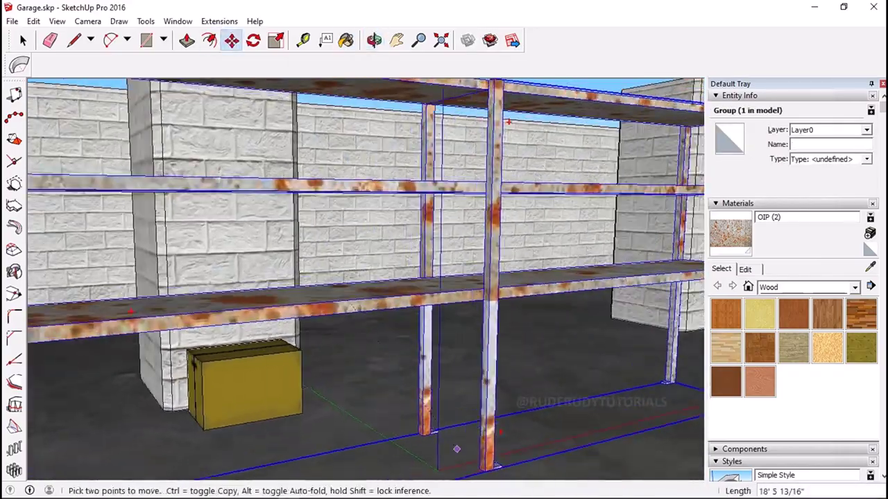
{"action": "middle_click_drag", "start_coordinate": [410, 126], "coordinate": [389, 208]}
{"action": "key", "text": "space"}
{"action": "scroll", "coordinate": [364, 265], "scroll_direction": "down", "scroll_amount": 4}
{"action": "right_click", "coordinate": [365, 265]}
- Lock the shelf group, unhide all garage parts, then hide the garage groups, leaving only the shelf
{"action": "left_click", "coordinate": [395, 315]}
{"action": "scroll", "coordinate": [395, 315], "scroll_direction": "down", "scroll_amount": 5}
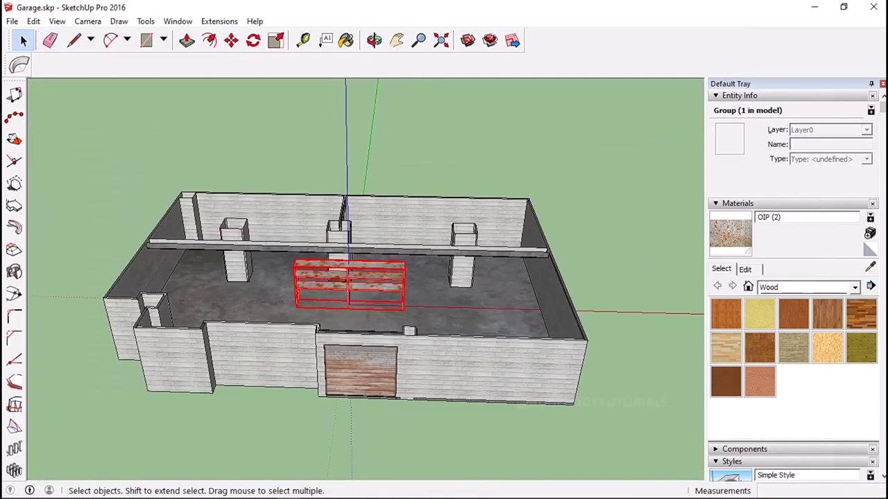
{"action": "left_click", "coordinate": [33, 21]}
{"action": "left_click", "coordinate": [240, 236]}
{"action": "left_click_drag", "start_coordinate": [701, 385], "coordinate": [201, 444]}
{"action": "right_click", "coordinate": [414, 116]}
{"action": "left_click", "coordinate": [444, 151]}
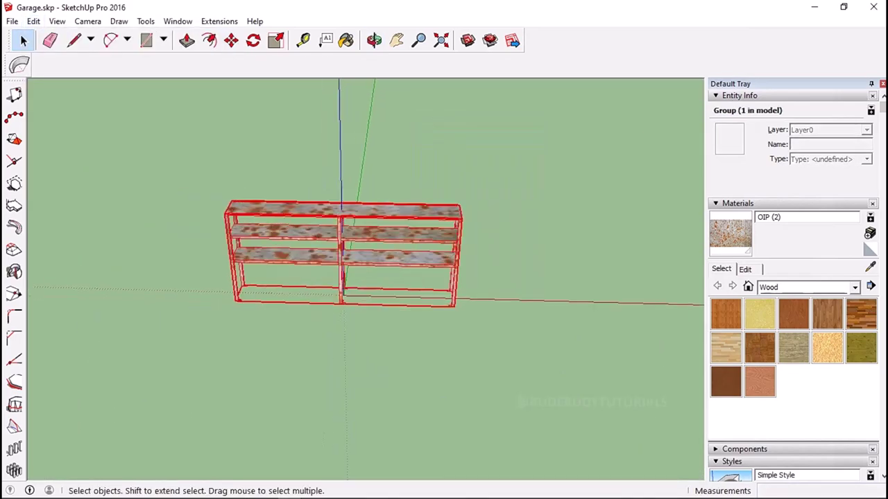
- Export the shelf as Garage-Metl-Self.obj into MY DRIVE (G:) > 3D MODELS > 3D-MODELS > GARAGE FIX TUTORIAL MODELS
{"action": "left_click", "coordinate": [12, 21]}
{"action": "left_click", "coordinate": [187, 221]}
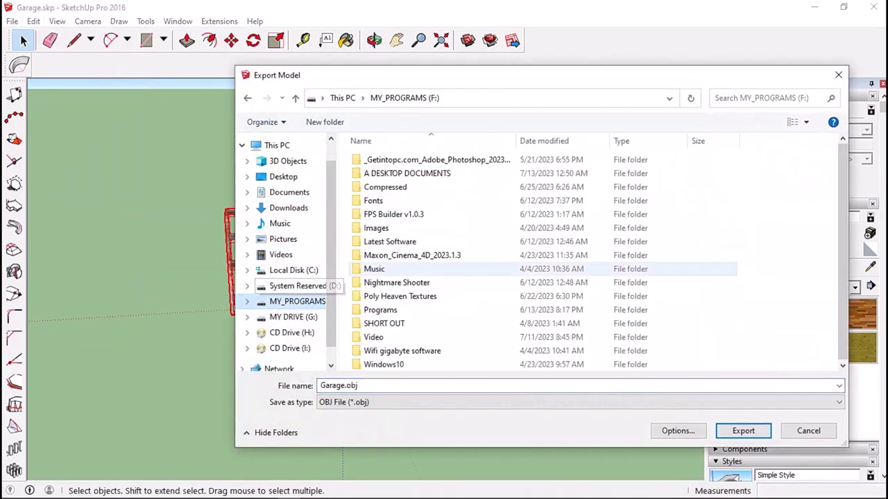
{"action": "left_click", "coordinate": [292, 317]}
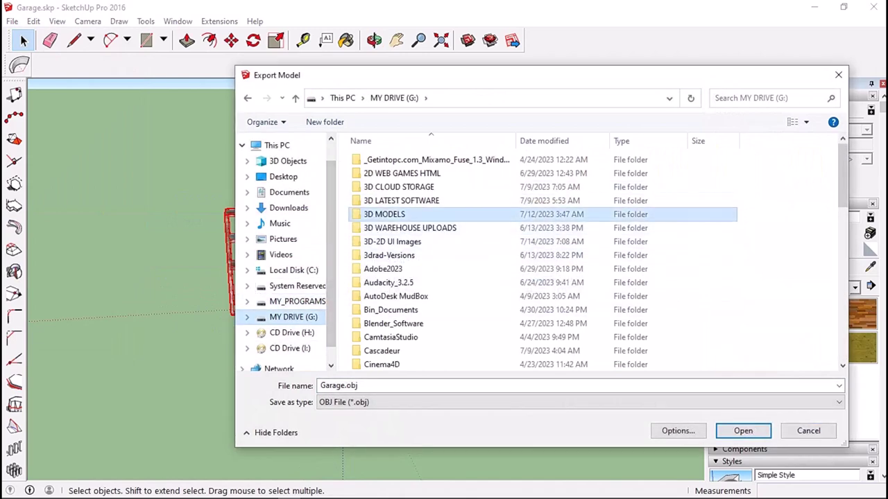
{"action": "double_click", "coordinate": [384, 214]}
{"action": "double_click", "coordinate": [382, 173]}
{"action": "double_click", "coordinate": [395, 159]}
{"action": "type", "text": "-Metl-Self"}
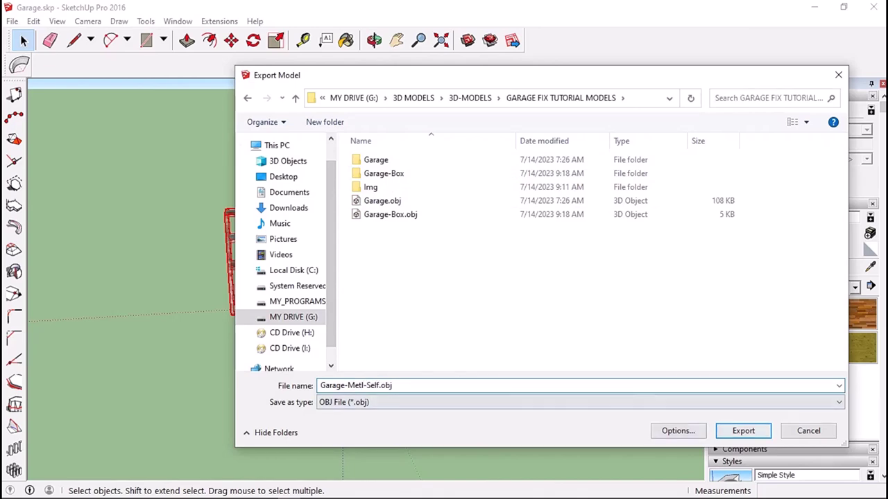
{"action": "key", "text": "Return"}
{"action": "key", "text": "Return"}
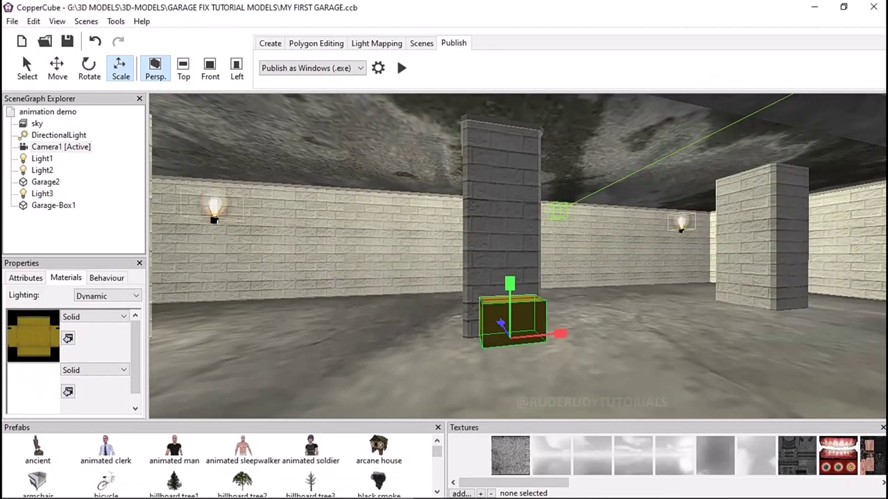
- Import Garage-Metl-Self.obj into the scene as a static 3D mesh
{"action": "left_click", "coordinate": [11, 21]}
{"action": "mouse_move", "coordinate": [42, 133]}
{"action": "left_click", "coordinate": [208, 149]}
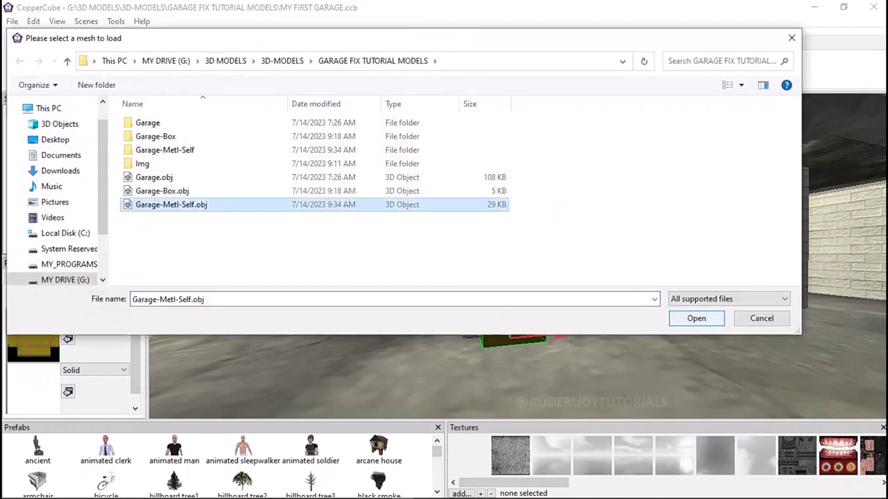
{"action": "key", "text": "Return"}
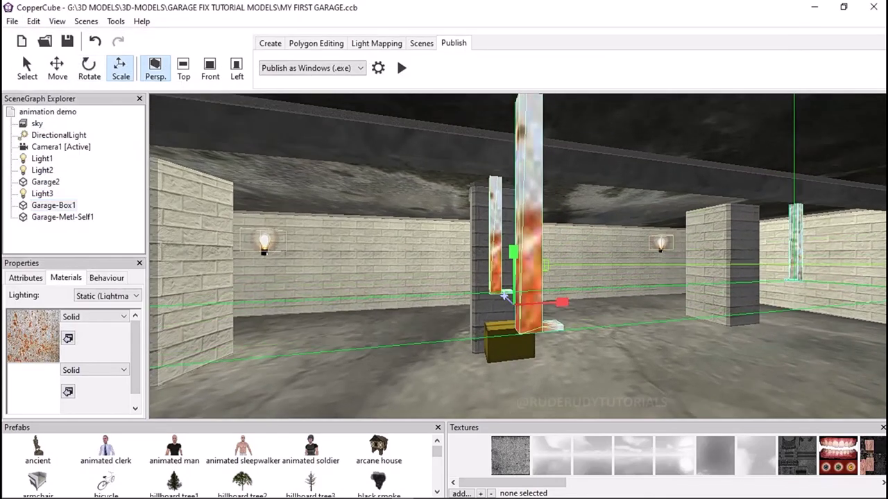
- Frame the shelf and move it across the floor against a garage wall
{"action": "scroll", "coordinate": [504, 296], "scroll_direction": "down", "scroll_amount": 3}
{"action": "right_click_drag", "start_coordinate": [505, 296], "coordinate": [360, 215]}
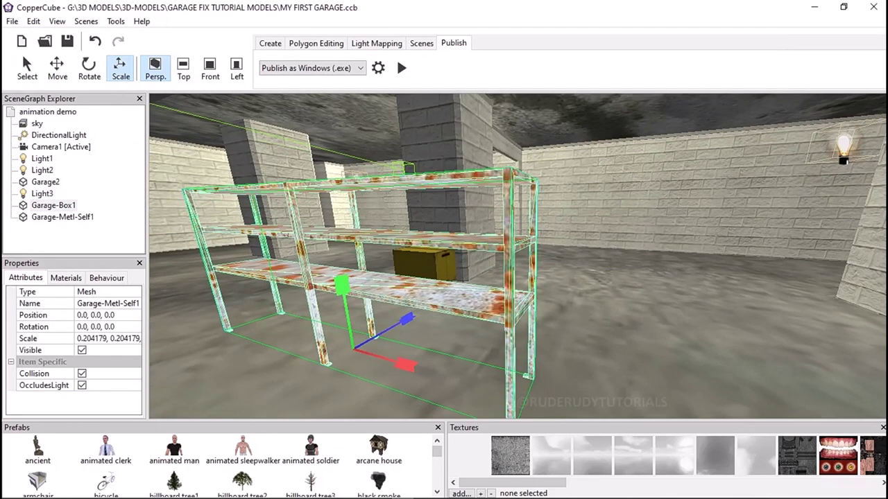
{"action": "key", "text": "w"}
{"action": "left_click_drag", "start_coordinate": [354, 305], "coordinate": [489, 299]}
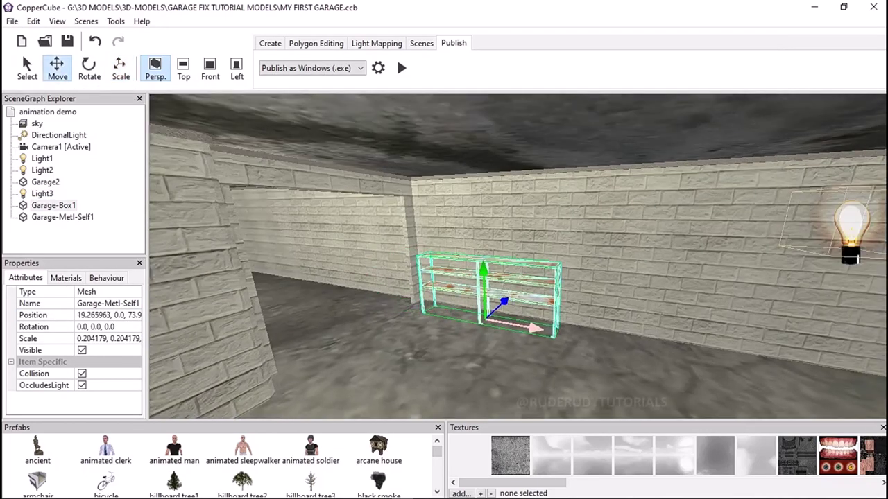
- Check the shelf's material settings and launch the scene in the test player
{"action": "left_click", "coordinate": [66, 277]}
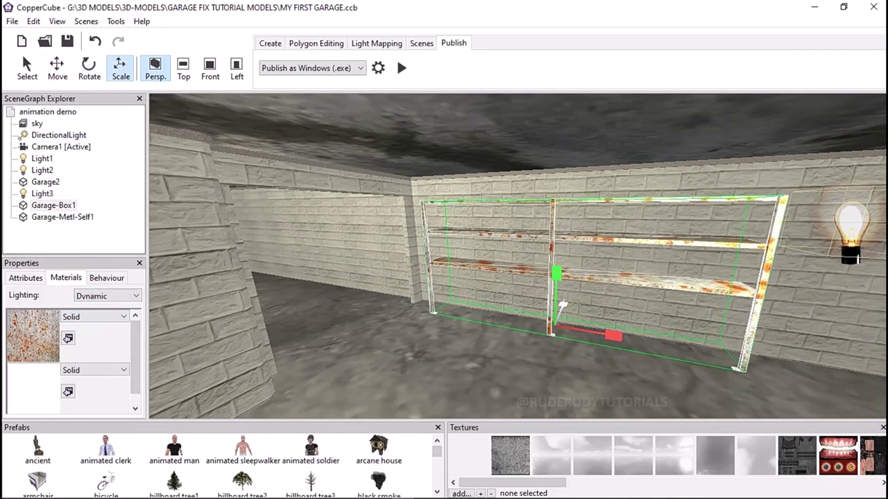
{"action": "right_click_drag", "start_coordinate": [561, 305], "coordinate": [485, 305]}
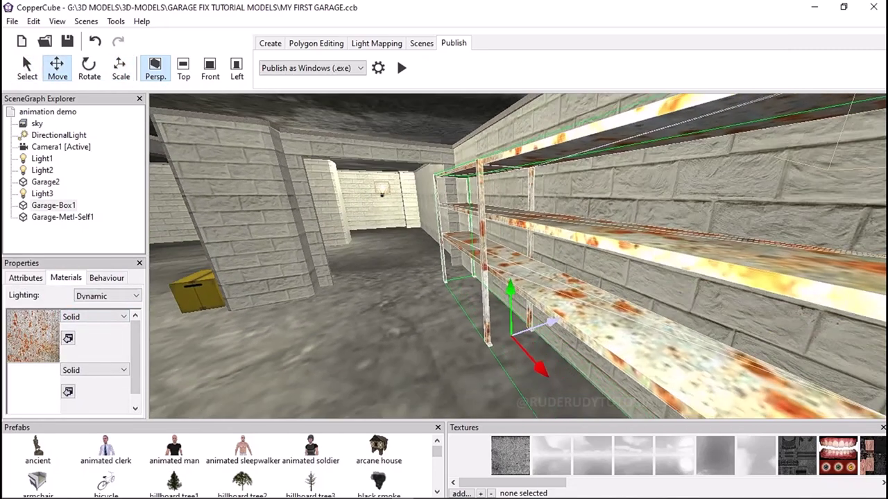
{"action": "left_click", "coordinate": [401, 67]}
- Walk up to and around the shelf in the test player, close it, and bring up the rust texture file's options
{"action": "key", "text": "Up"}
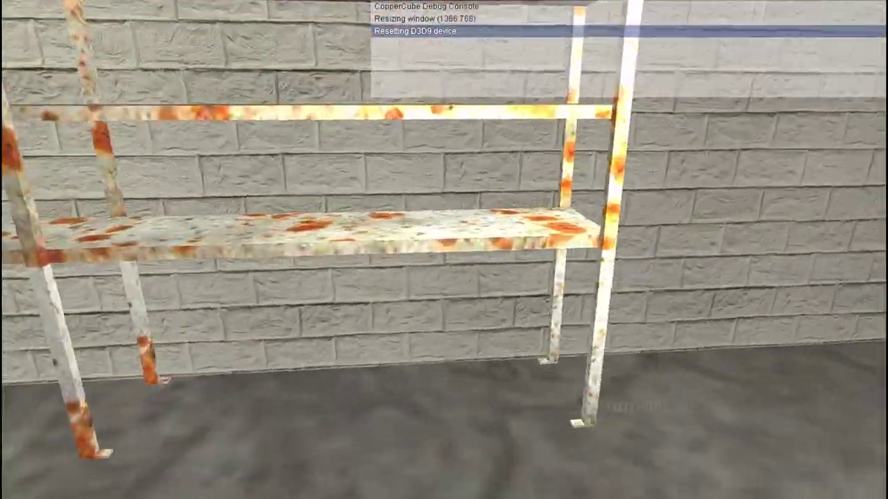
{"action": "key", "text": "Down"}
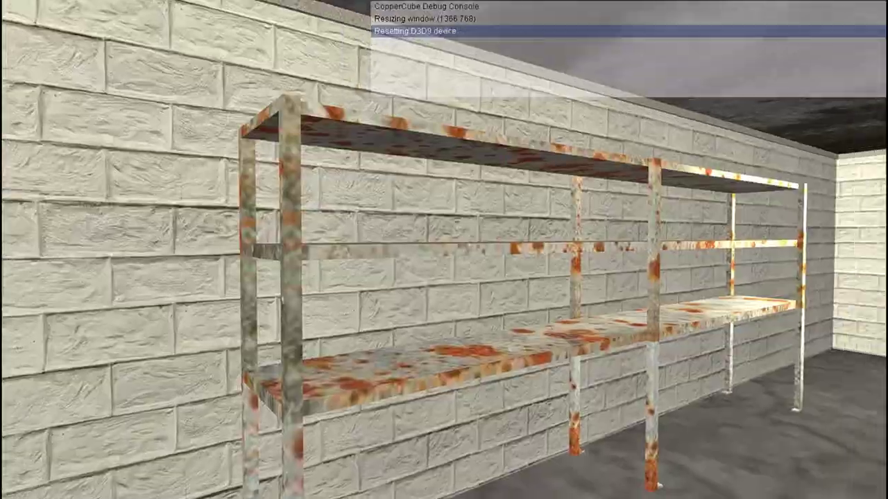
{"action": "key", "text": "Right"}
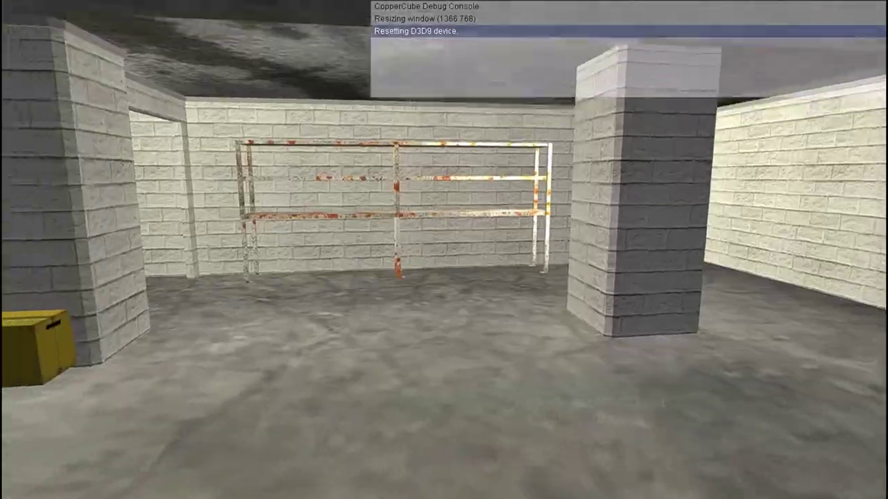
{"action": "key", "text": "super"}
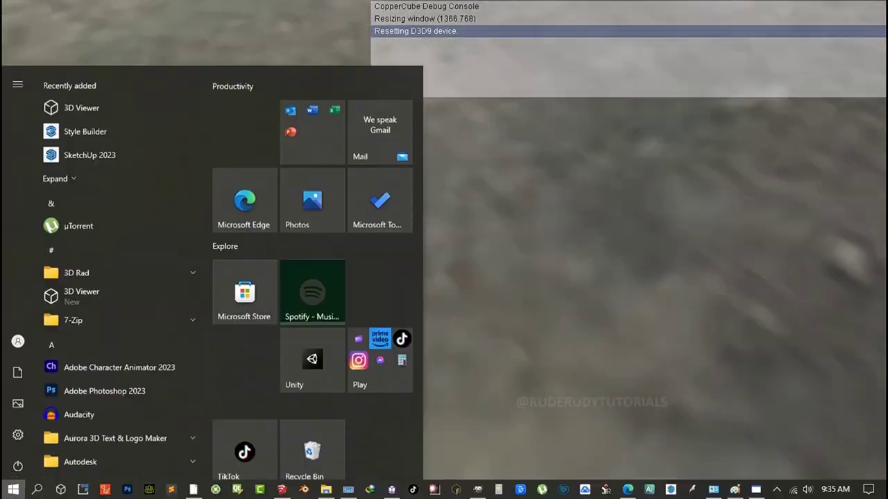
{"action": "key", "text": "Escape"}
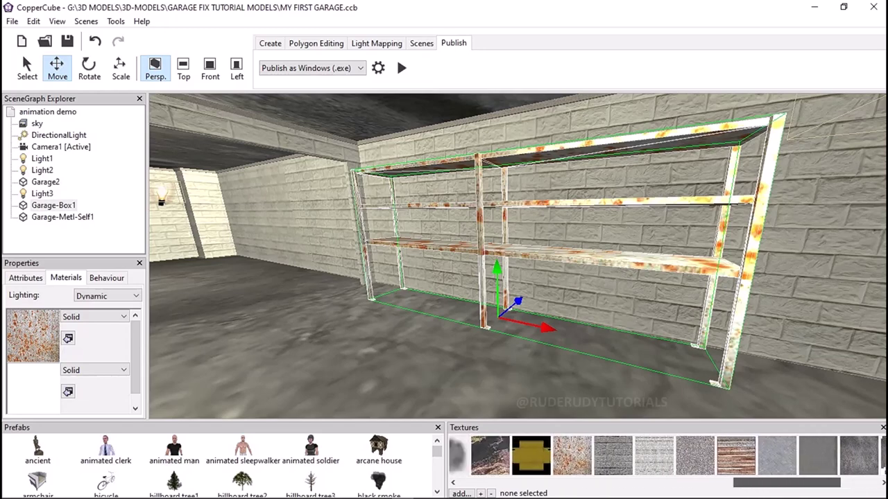
{"action": "right_click", "coordinate": [607, 457]}
- Open the rust texture OIP__2_.jpg from its folder in GIMP
{"action": "left_click", "coordinate": [666, 437]}
{"action": "right_click", "coordinate": [184, 90]}
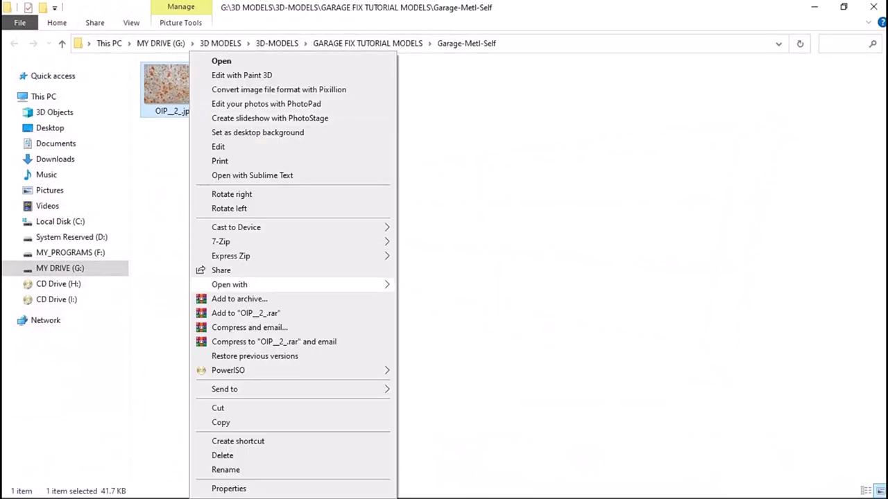
{"action": "left_click", "coordinate": [444, 298]}
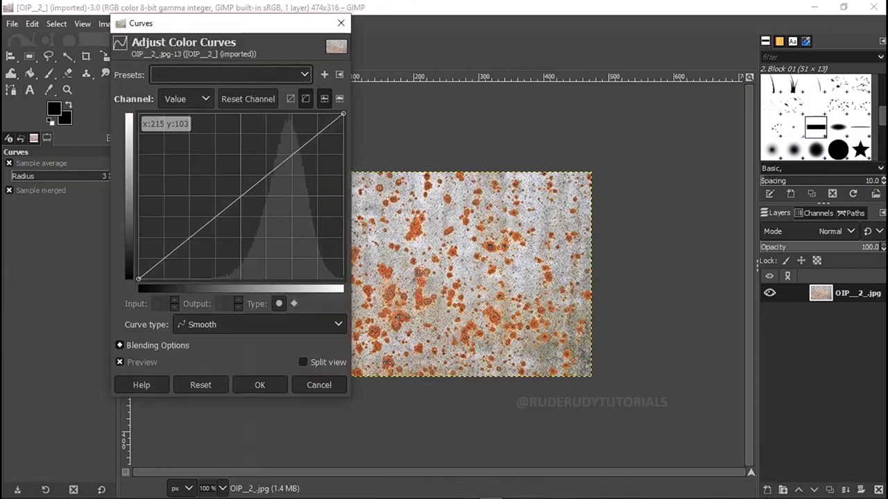
- Darken the texture with Curves and export it over OIP__2_.jpg, replacing the original
{"action": "left_click_drag", "start_coordinate": [306, 143], "coordinate": [306, 182]}
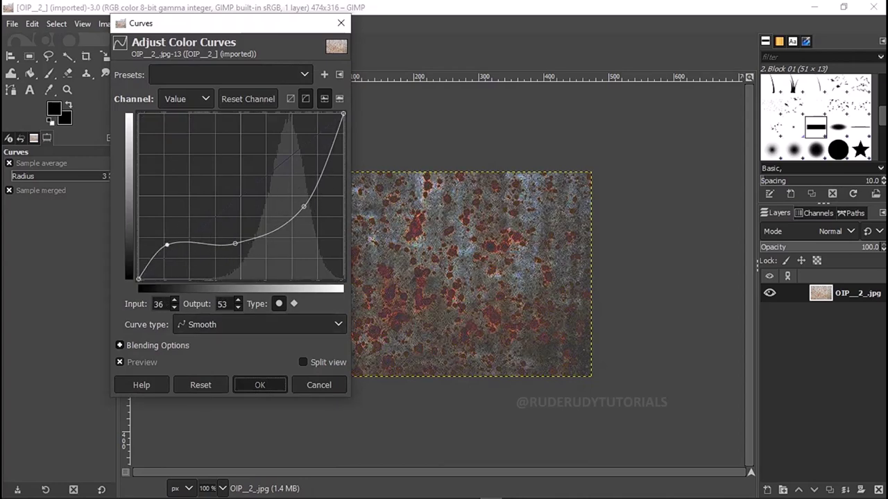
{"action": "key", "text": "Return"}
{"action": "key", "text": "shift+ctrl+e"}
{"action": "key", "text": "Return"}
{"action": "key", "text": "Return"}
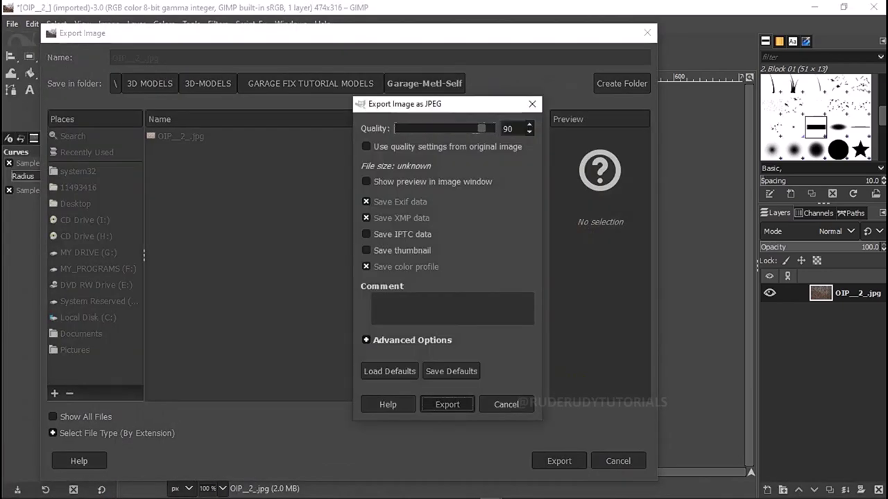
{"action": "key", "text": "Return"}
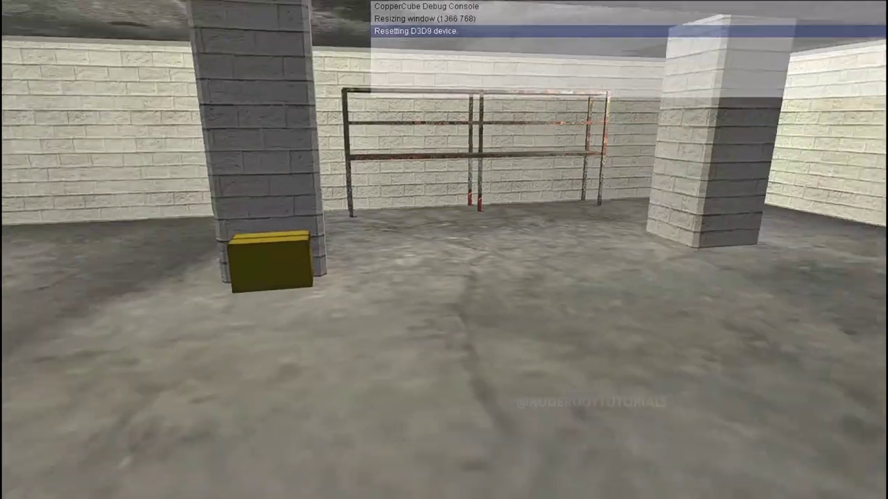
- Walk up to and back from the metal shelf in the game, then close the preview window
{"action": "key", "text": "Up"}
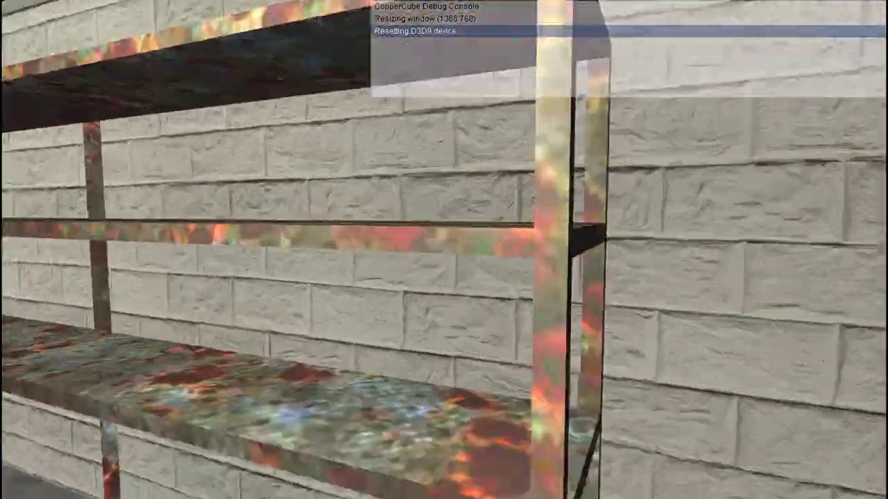
{"action": "key", "text": "Down"}
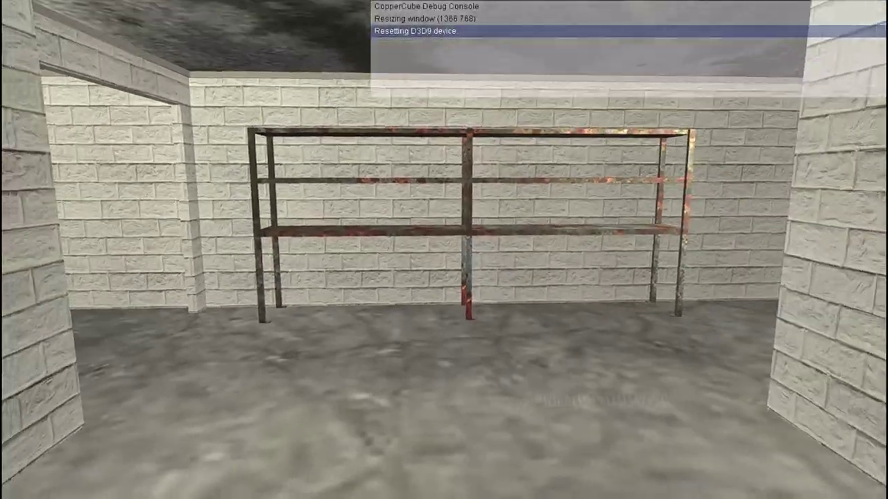
{"action": "key", "text": "super"}
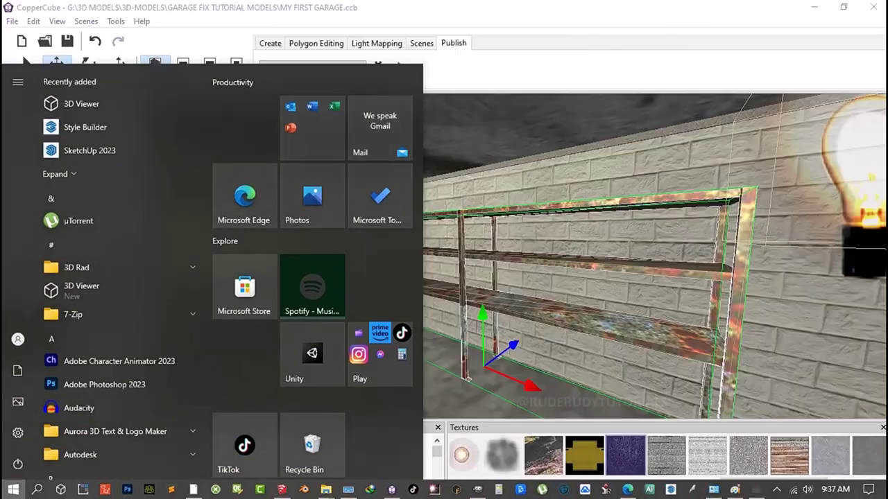
{"action": "left_click", "coordinate": [396, 57]}
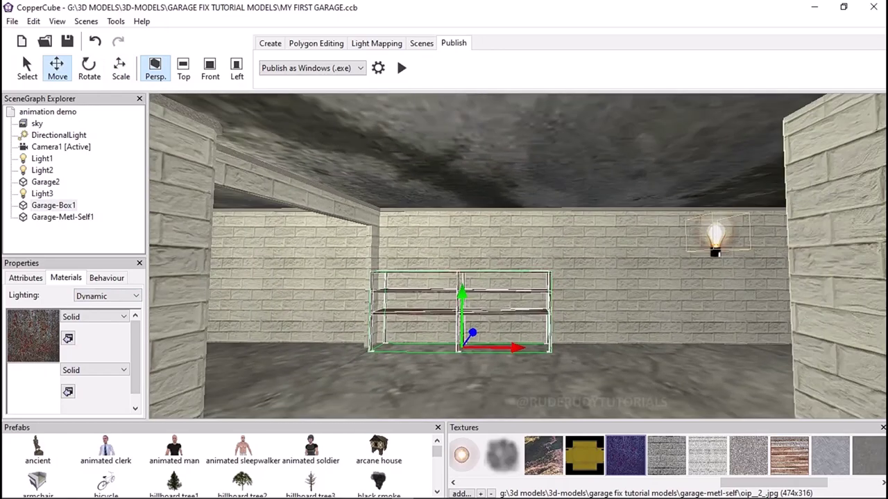
- Scale the shelf up slightly, then relaunch the test and walk up close to inspect it
{"action": "key", "text": "r"}
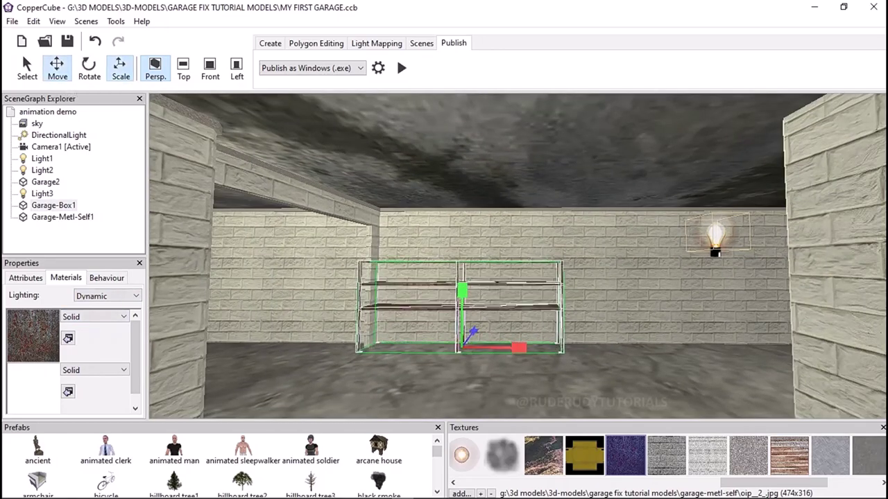
{"action": "left_click", "coordinate": [401, 67]}
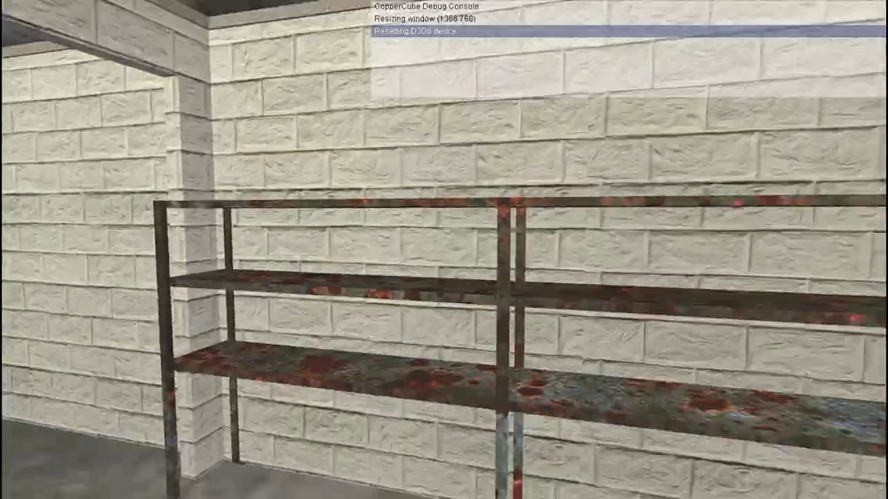
{"action": "key", "text": "w"}
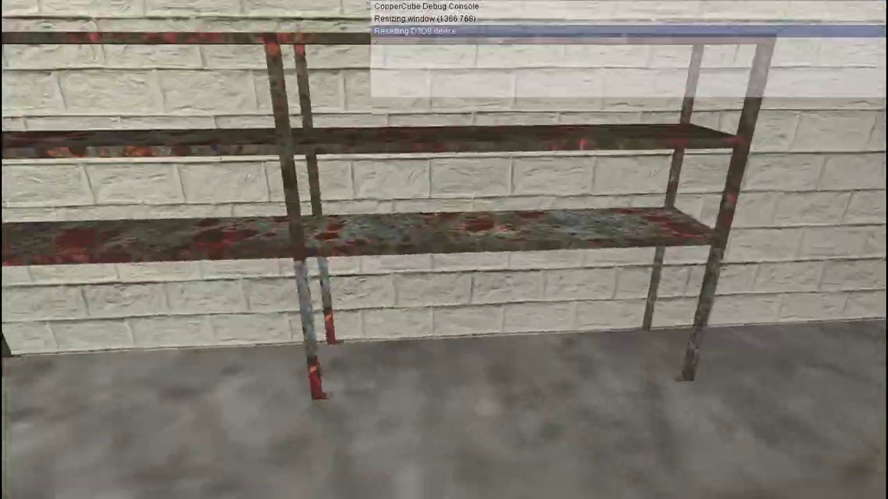
{"action": "key", "text": "super"}
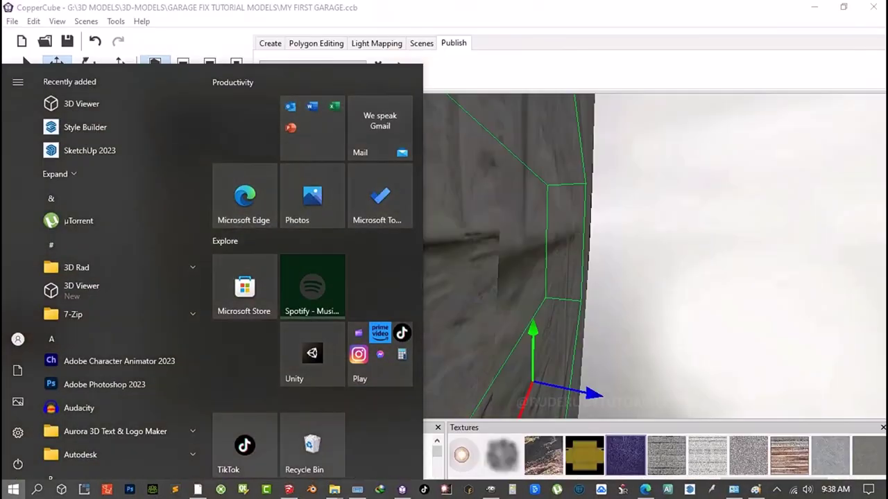
- Back in the editor, duplicate the rusty shelf into Garage-Metl-Self2
{"action": "left_click", "coordinate": [397, 57]}
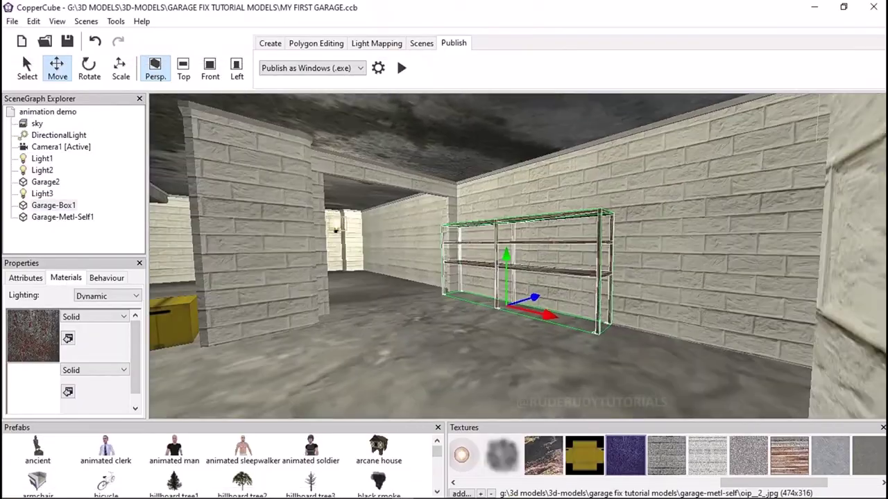
{"action": "key", "text": "Left"}
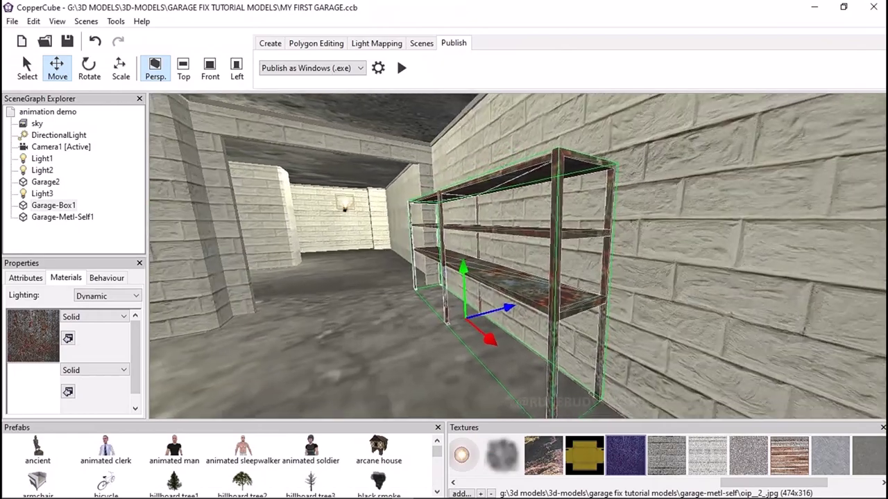
{"action": "key", "text": "ctrl+d"}
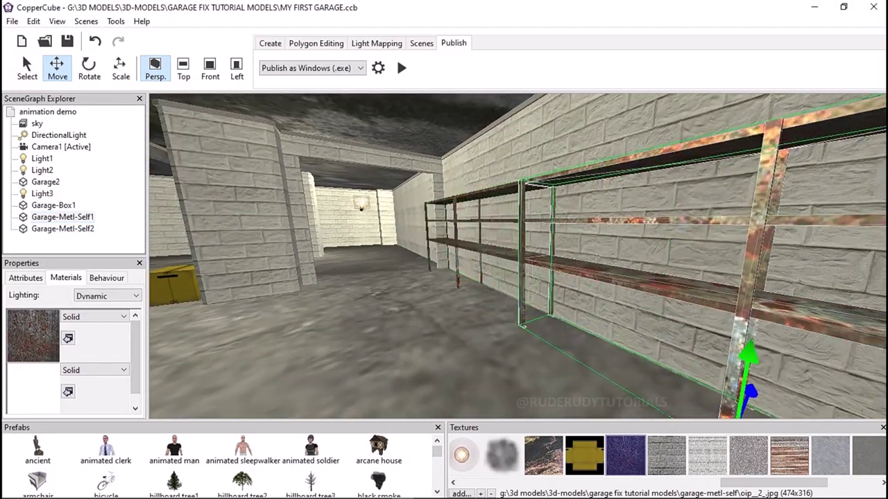
{"action": "key", "text": "Right"}
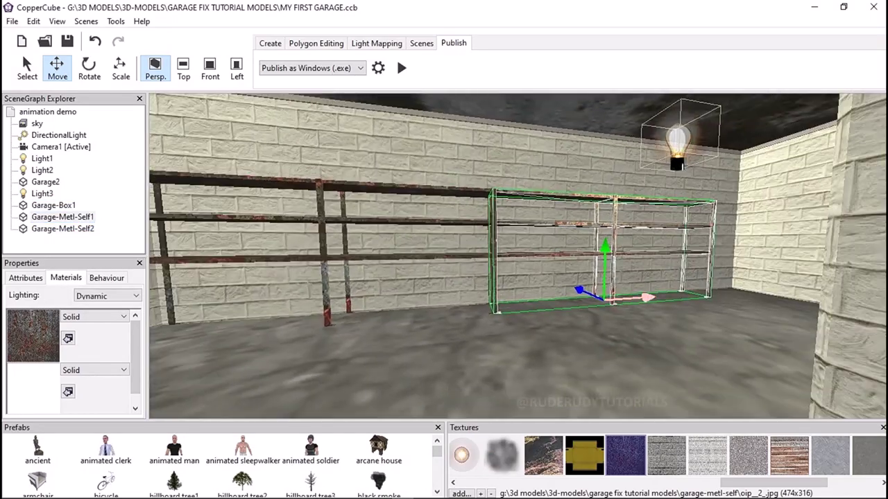
{"action": "key", "text": "Right"}
- Clone the shelf into Garage-Metl-Self3 and rotate it 90° to fit along the right wall
{"action": "right_click", "coordinate": [62, 228]}
{"action": "left_click", "coordinate": [198, 238]}
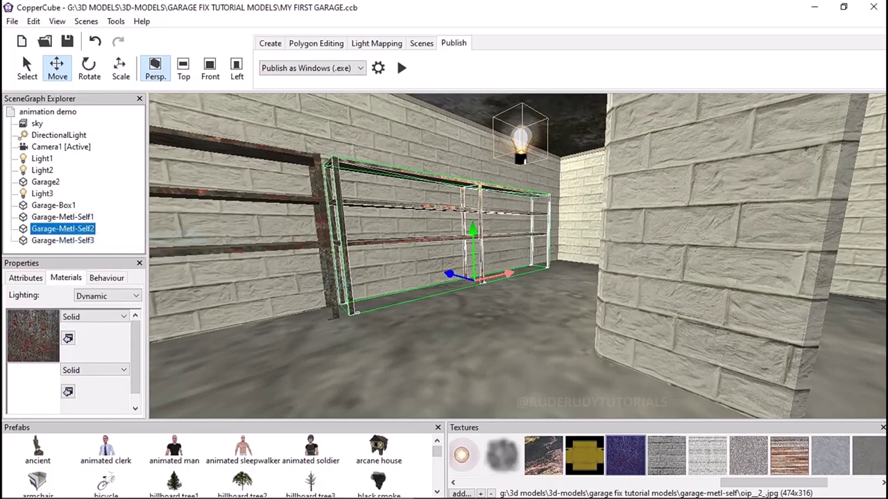
{"action": "key", "text": "Right"}
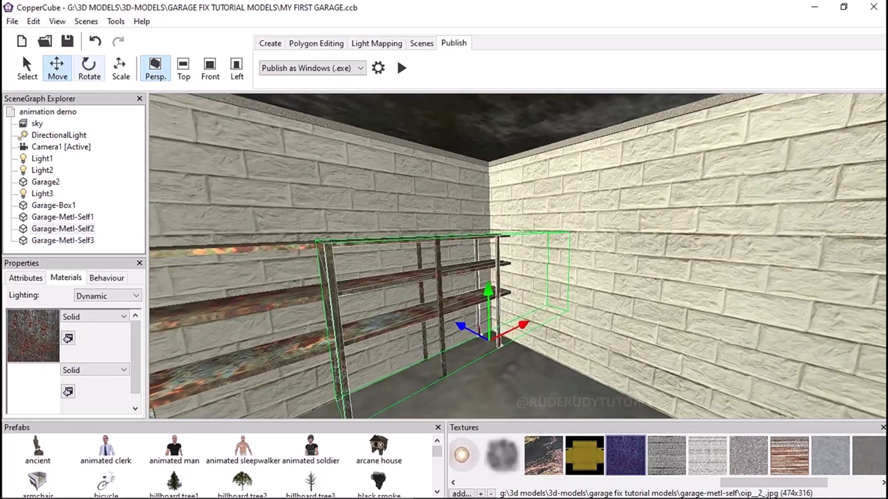
{"action": "key", "text": "e"}
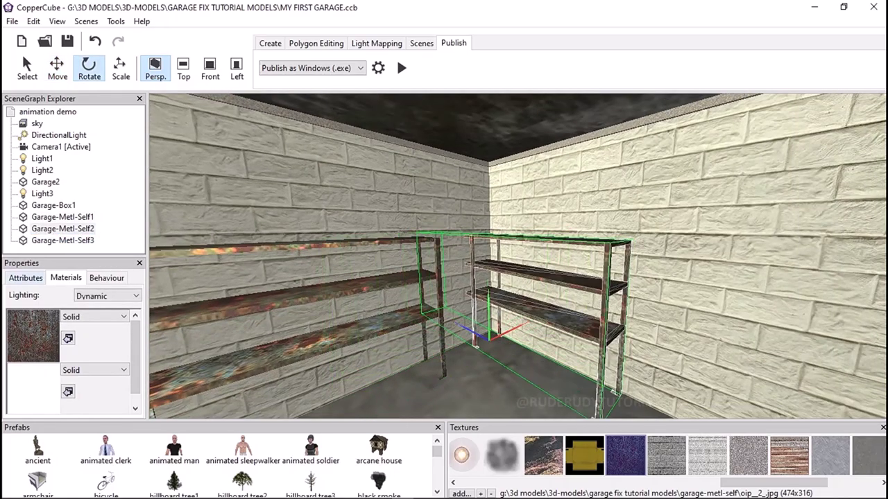
{"action": "key", "text": "w"}
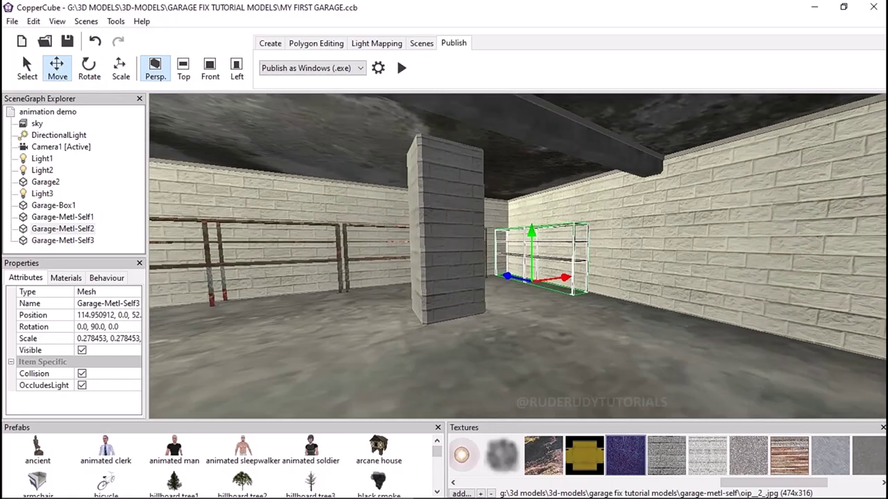
- Clone two more shelves, Garage-Metl-Self4 and Garage-Metl-Self5, to line the walls
{"action": "right_click", "coordinate": [114, 240]}
{"action": "left_click", "coordinate": [131, 250]}
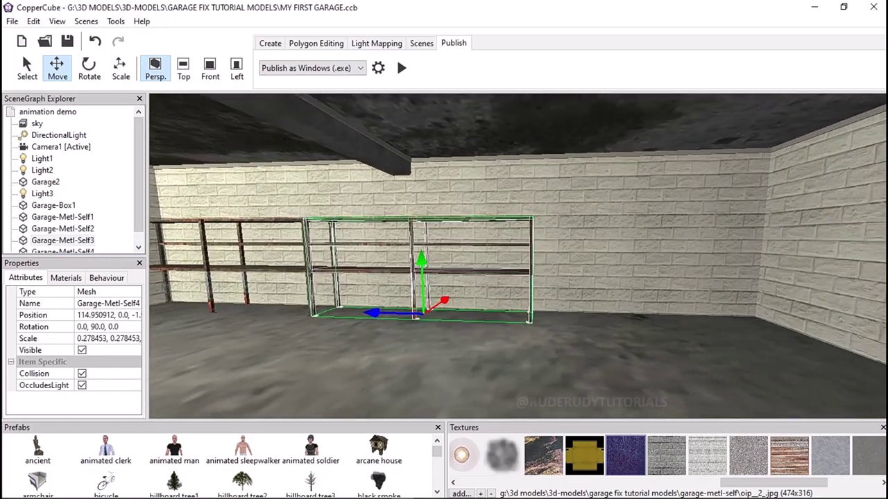
{"action": "right_click", "coordinate": [69, 240]}
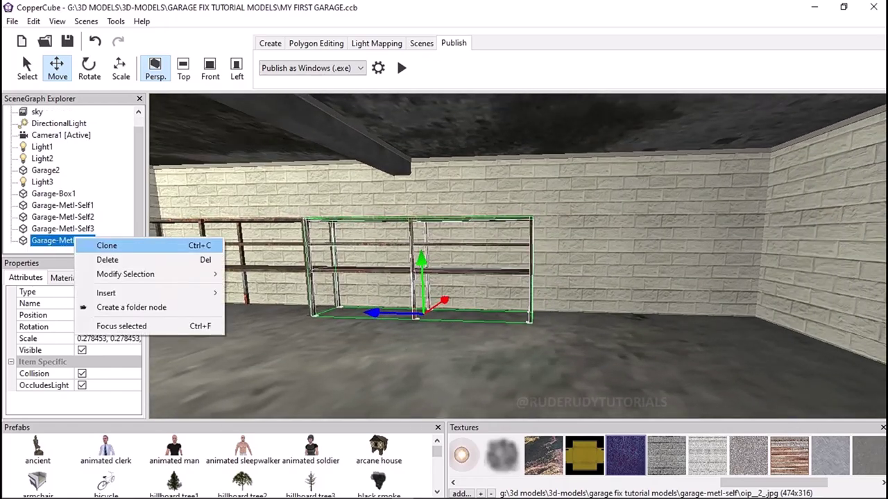
{"action": "left_click", "coordinate": [104, 245]}
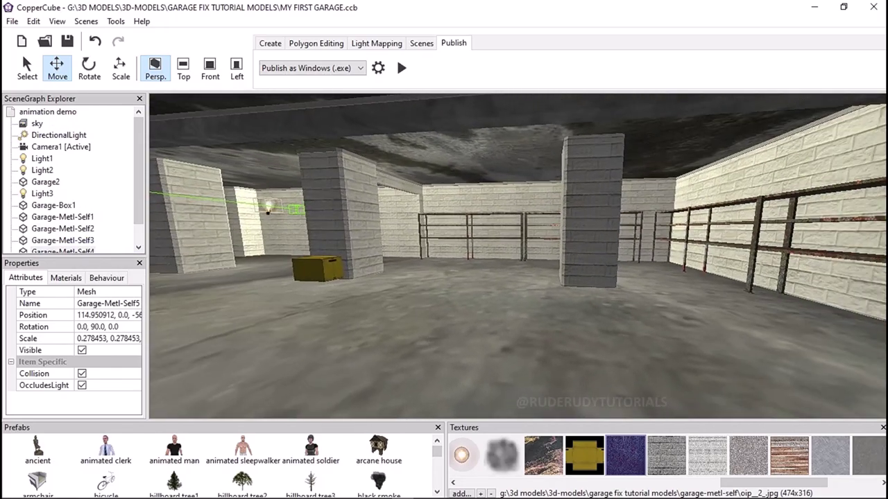
- Launch the game preview and walk up and down along the rusty shelves and corridor
{"action": "left_click", "coordinate": [396, 59]}
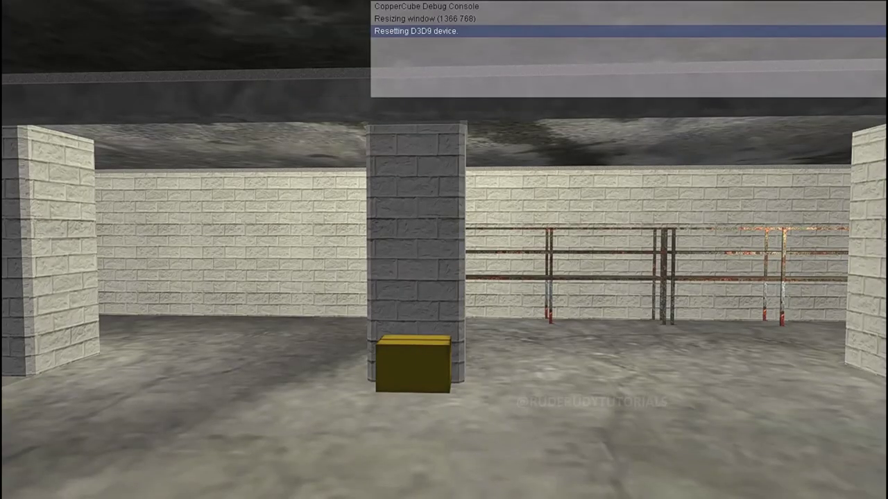
{"action": "key", "text": "w"}
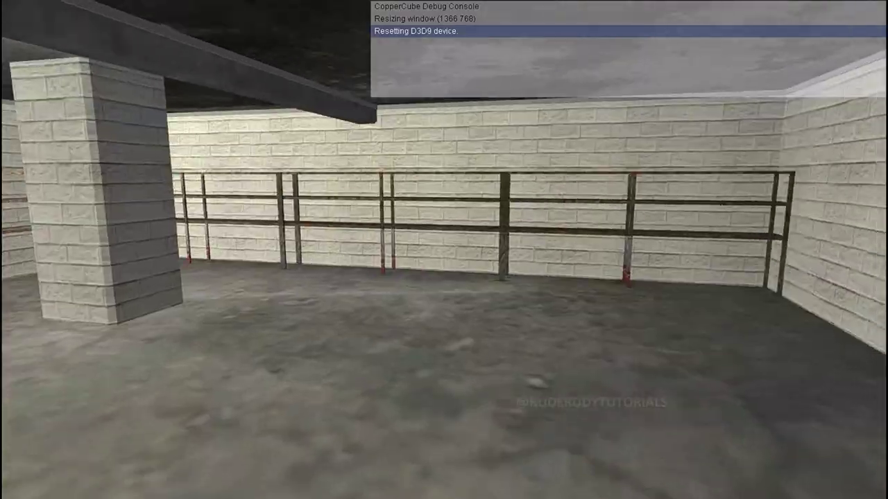
{"action": "key", "text": "w"}
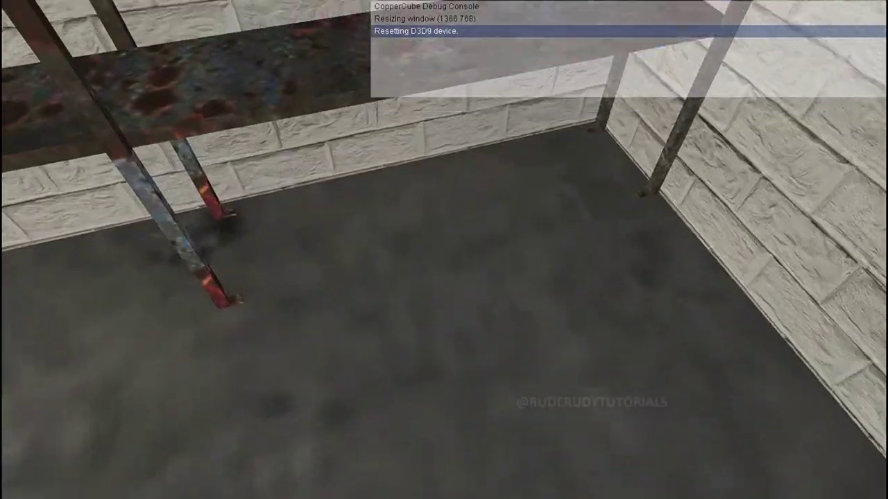
{"action": "key", "text": "s"}
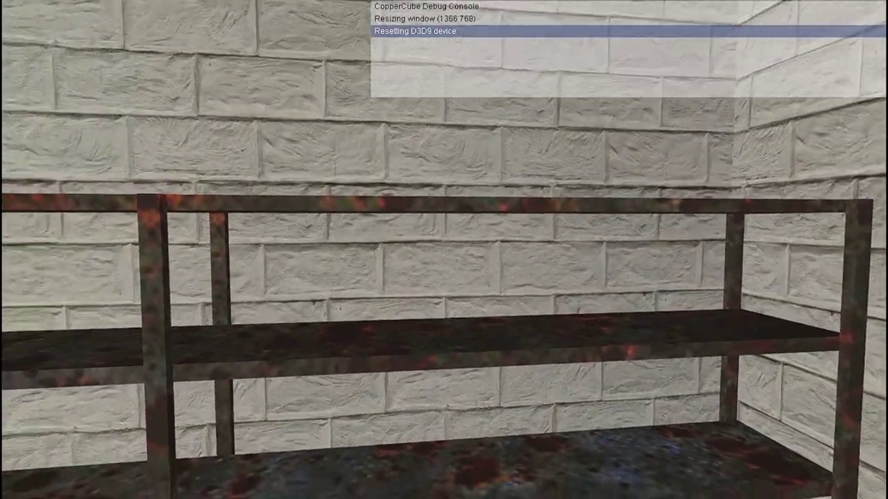
{"action": "key", "text": "s"}
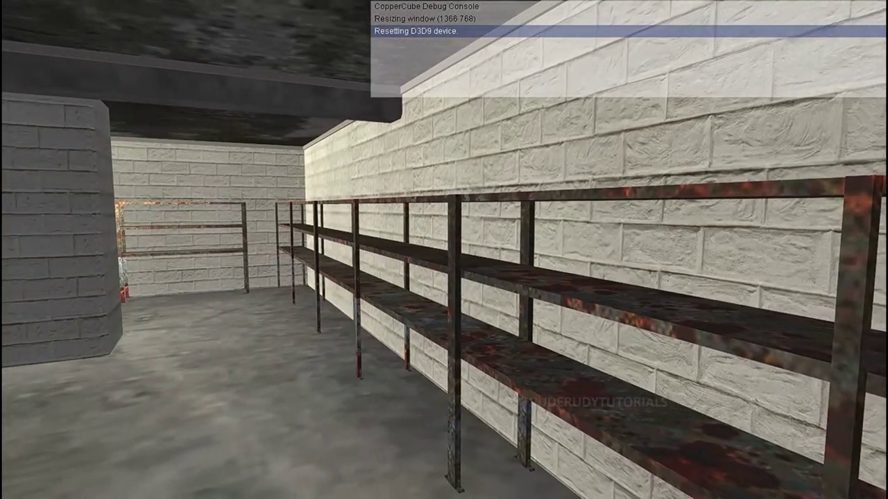
{"action": "key", "text": "w"}
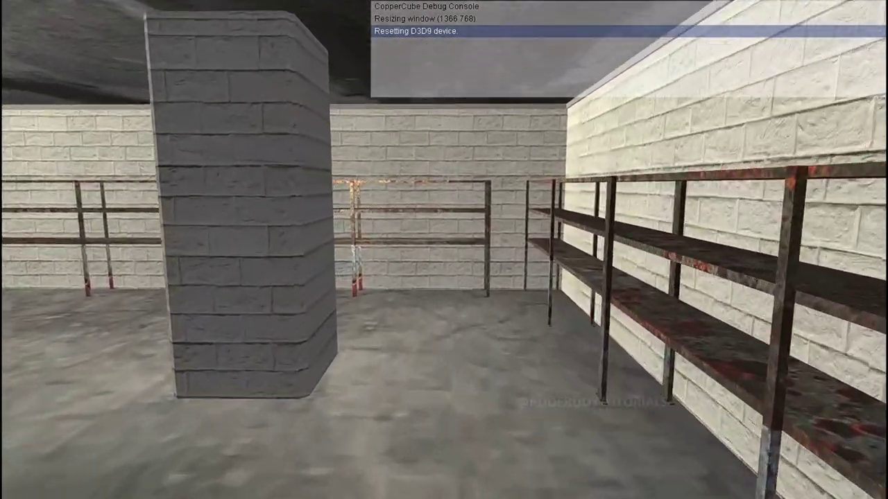
- Walk past the pillar to the yellow box, then bring up the Windows Start menu
{"action": "key", "text": "s"}
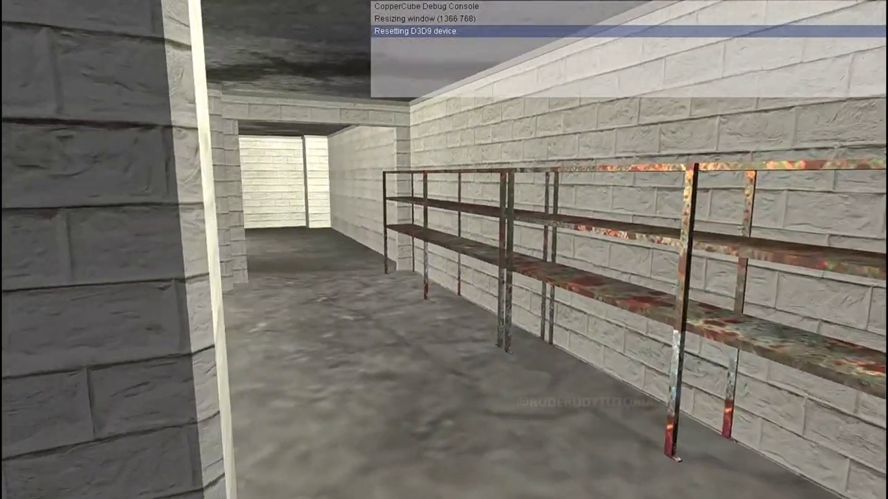
{"action": "key", "text": "w"}
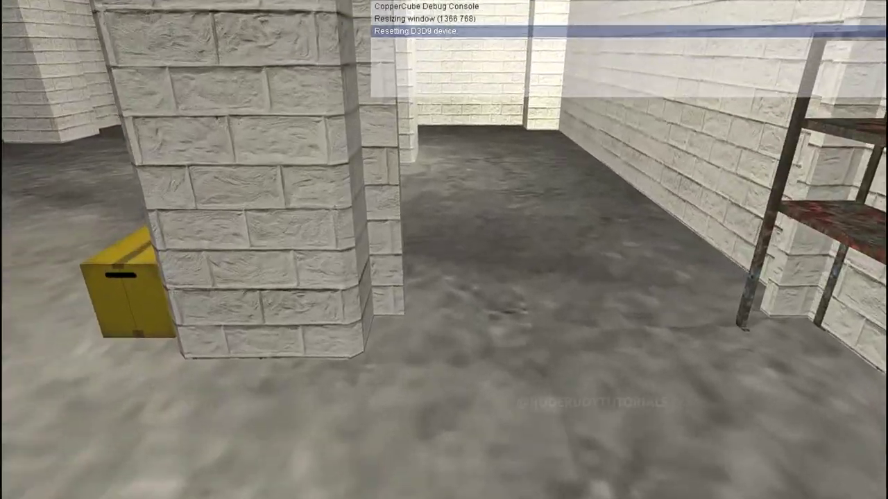
{"action": "key", "text": "w"}
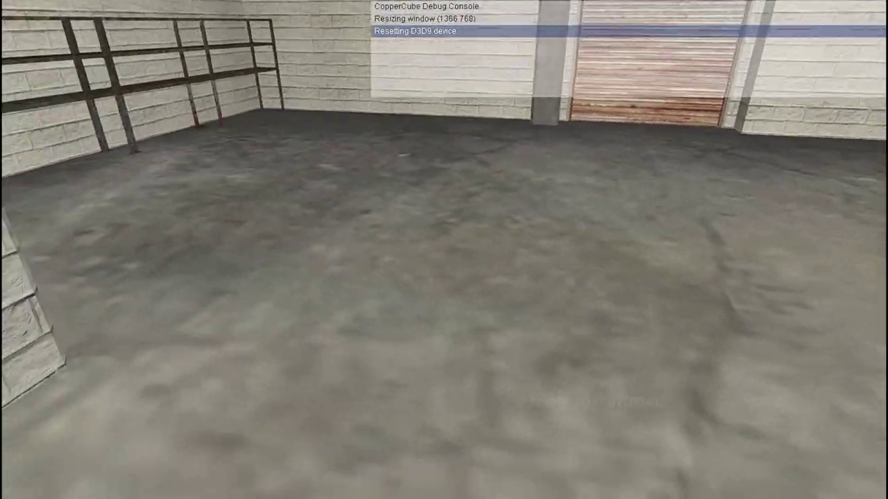
{"action": "key", "text": "w"}
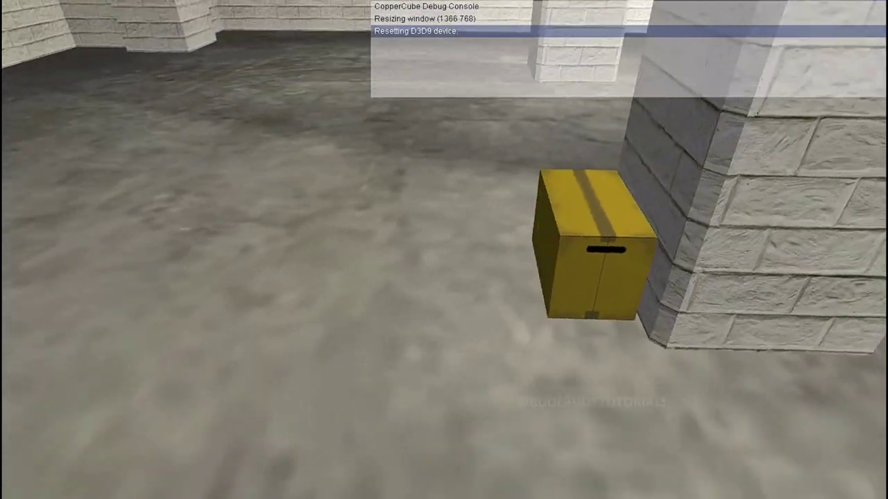
{"action": "key", "text": "w"}
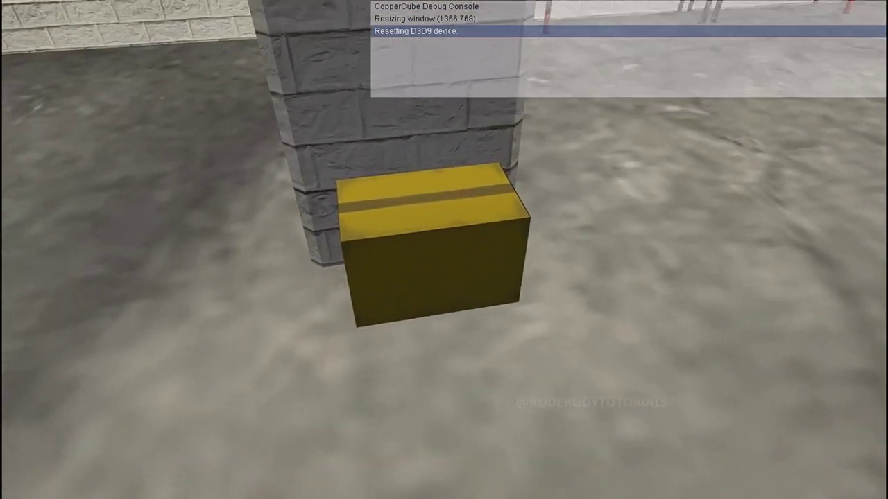
{"action": "mouse_move", "coordinate": [444, 250]}
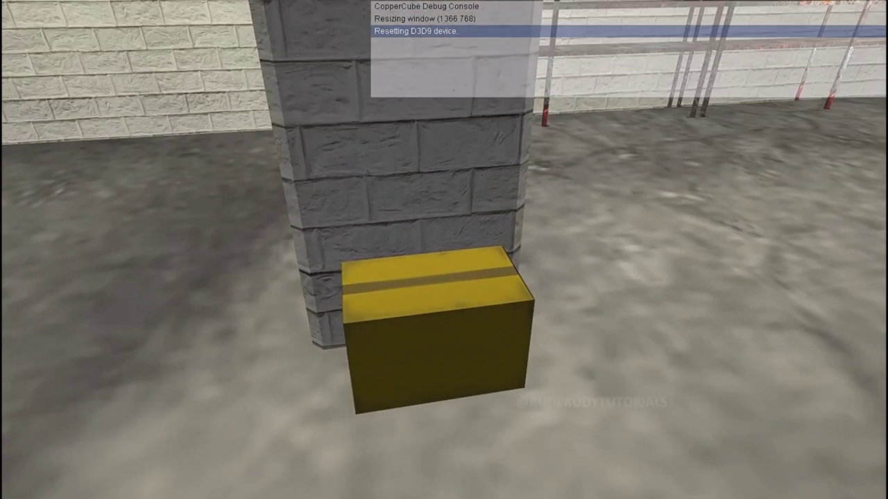
{"action": "key", "text": "super"}
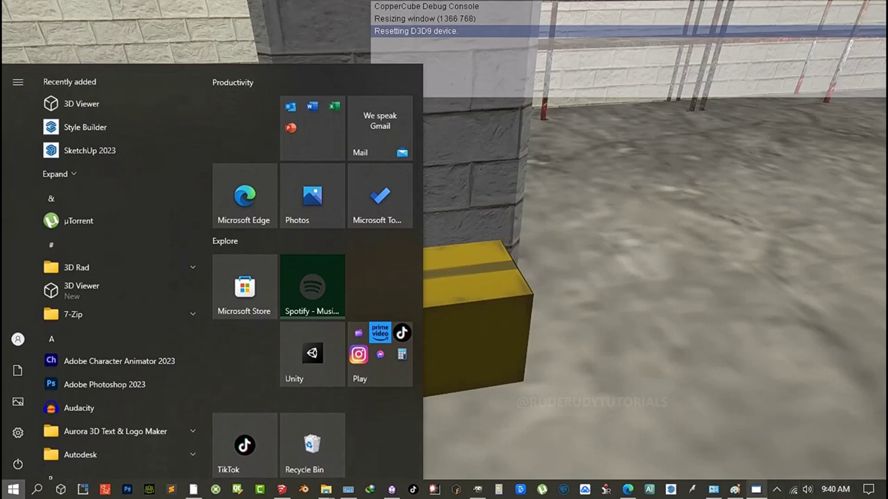
- Close the running preview window from the taskbar and return to the editor
{"action": "right_click", "coordinate": [756, 489]}
{"action": "left_click", "coordinate": [693, 465]}
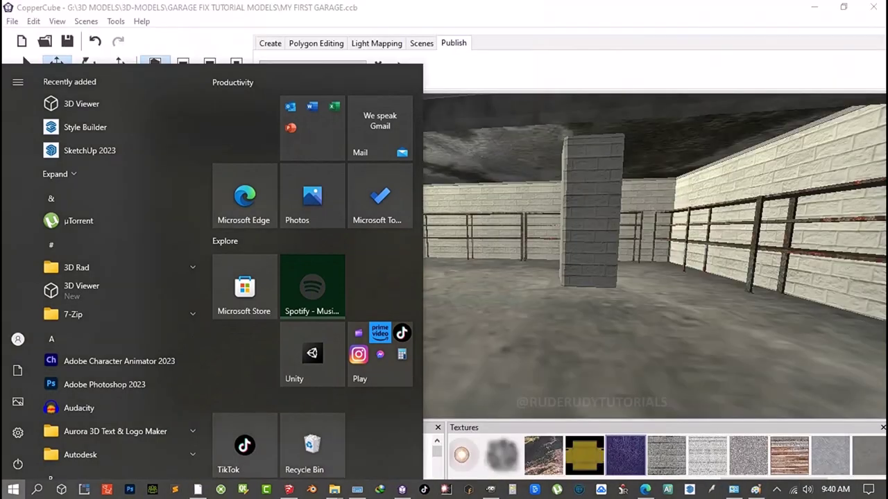
{"action": "left_click", "coordinate": [397, 58]}
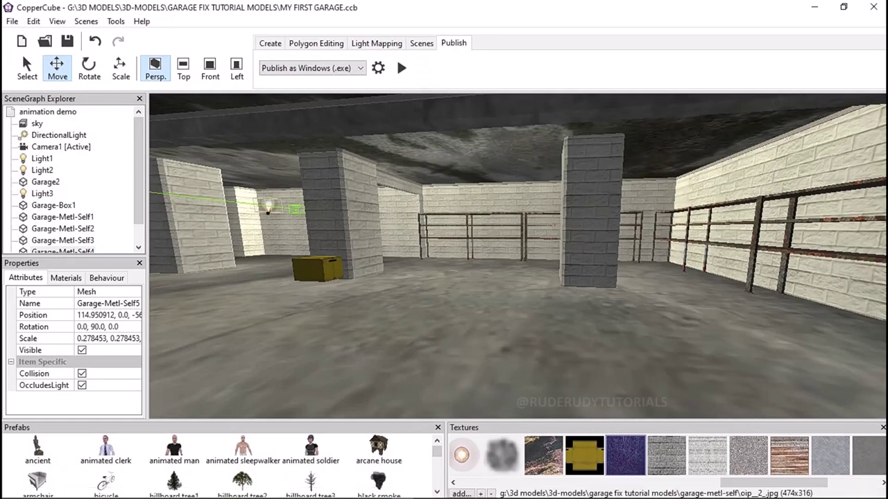
- Select Garage-Box1 and move it right, up, and back toward the shelf wall
{"action": "left_click", "coordinate": [317, 269]}
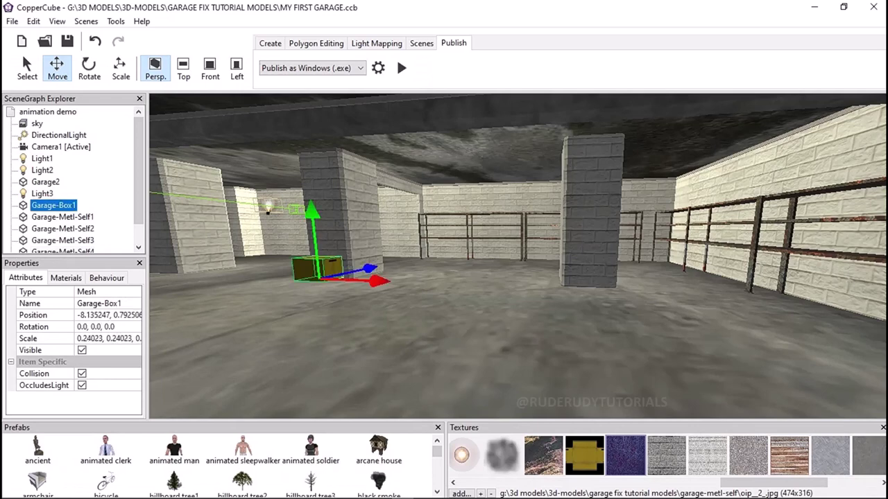
{"action": "left_click_drag", "start_coordinate": [317, 270], "coordinate": [423, 269]}
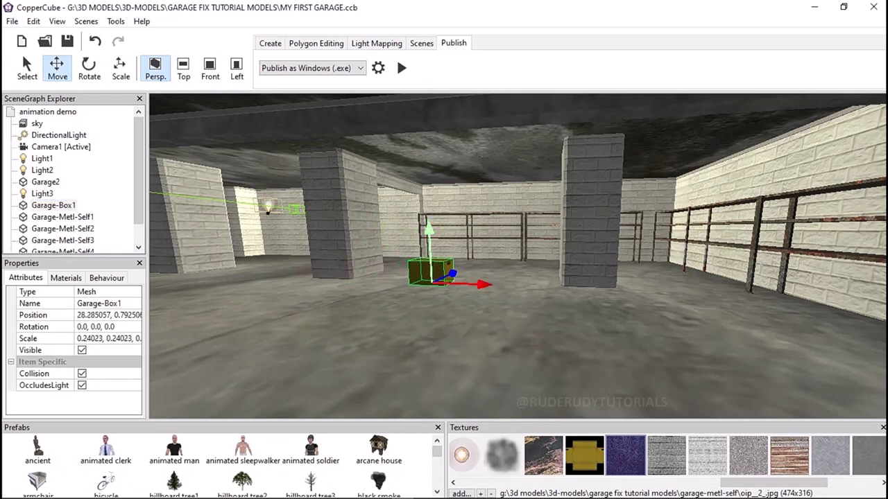
{"action": "left_click_drag", "start_coordinate": [425, 229], "coordinate": [424, 132]}
{"action": "left_click_drag", "start_coordinate": [425, 170], "coordinate": [489, 201]}
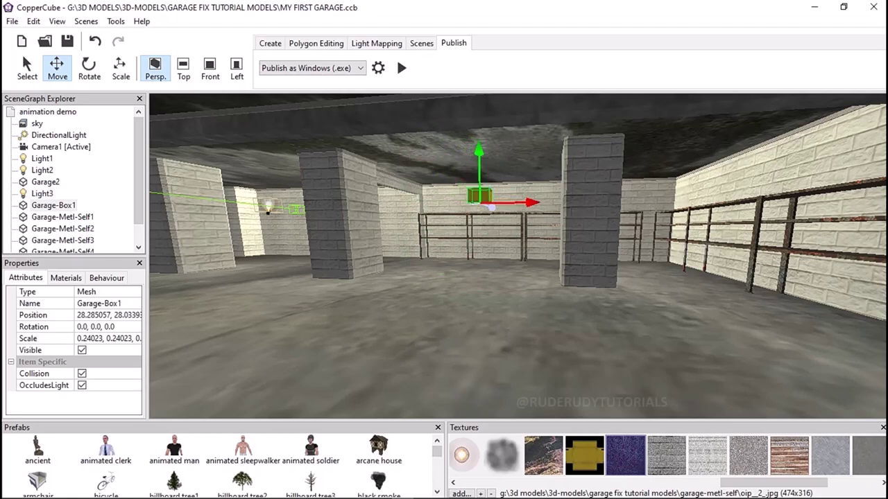
{"action": "scroll", "coordinate": [517, 255], "scroll_direction": "up", "scroll_amount": 2}
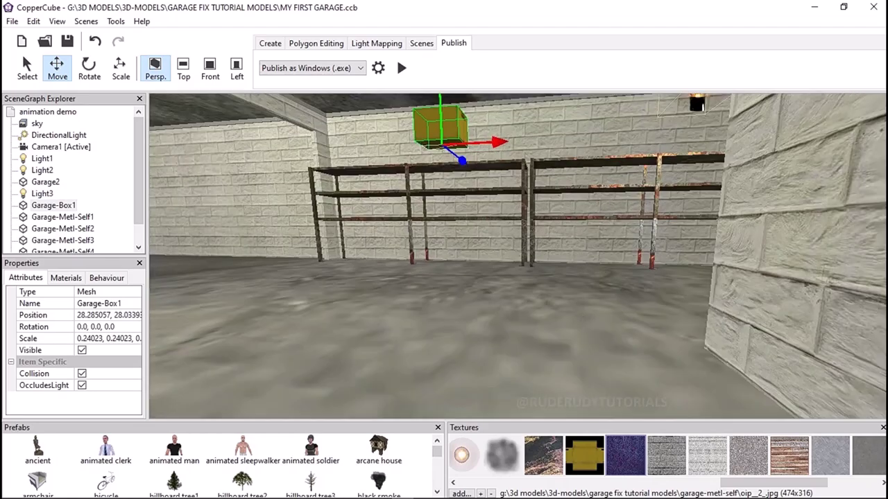
{"action": "scroll", "coordinate": [518, 255], "scroll_direction": "up", "scroll_amount": 2}
{"action": "scroll", "coordinate": [518, 255], "scroll_direction": "down", "scroll_amount": 2}
- Slide the box above the shelf, lower it onto the top shelf, and check placement
{"action": "left_click_drag", "start_coordinate": [495, 245], "coordinate": [360, 246]}
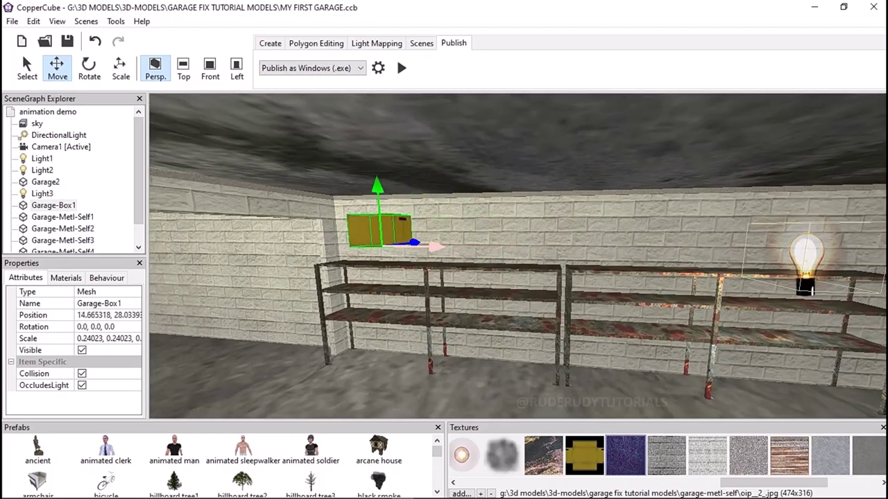
{"action": "scroll", "coordinate": [360, 245], "scroll_direction": "up", "scroll_amount": 2}
{"action": "key", "text": "Up"}
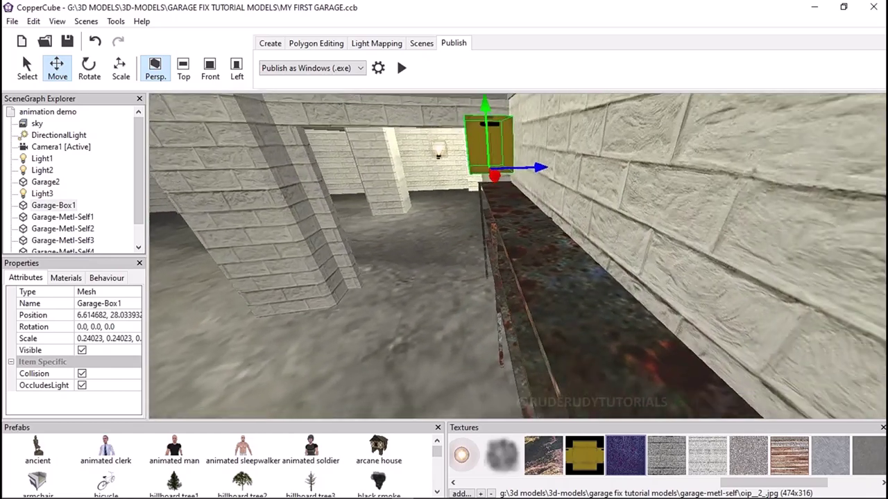
{"action": "key", "text": "Down"}
{"action": "key", "text": "Down"}
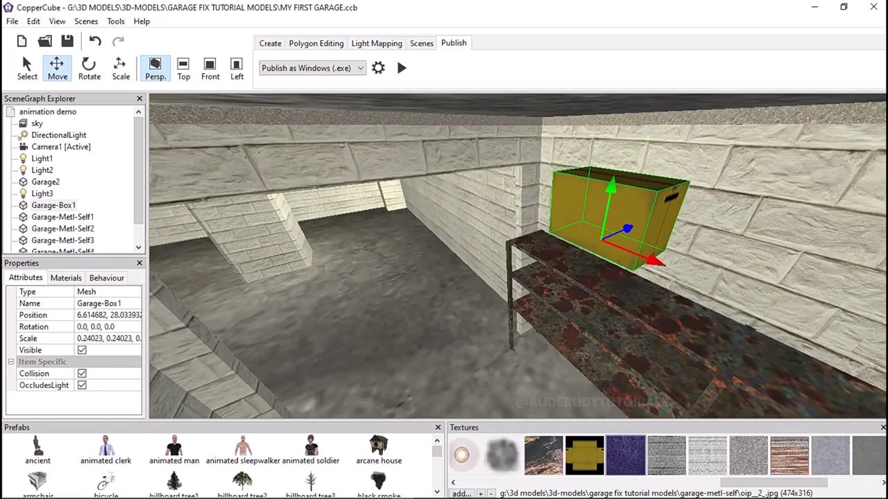
{"action": "left_click_drag", "start_coordinate": [604, 166], "coordinate": [603, 225]}
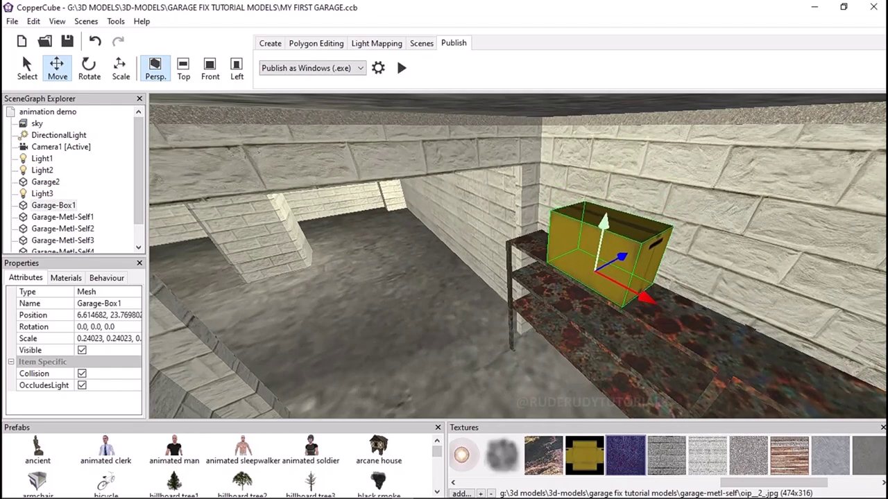
{"action": "key", "text": "Up"}
{"action": "key", "text": "Up"}
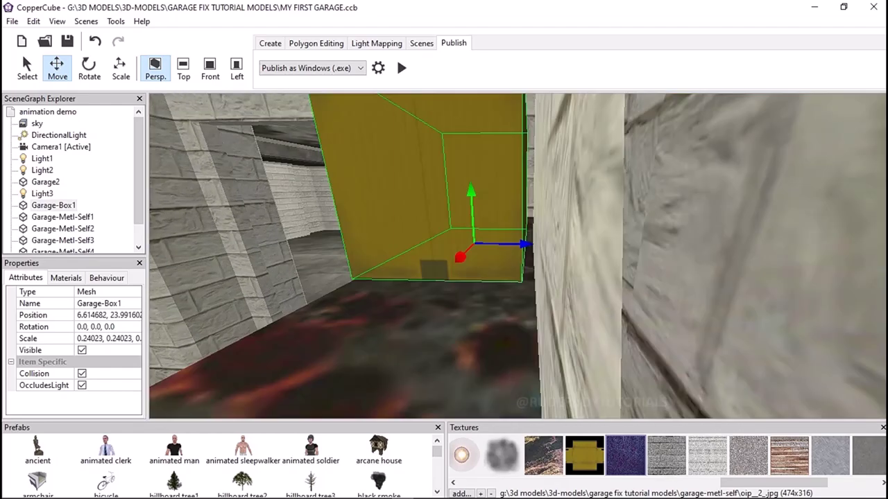
{"action": "key", "text": "Up"}
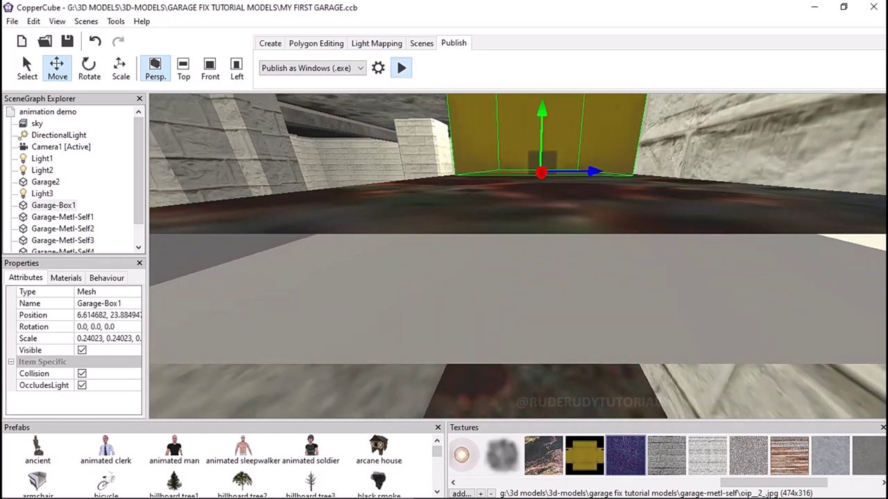
- Run the scene and walk among the shelving to view the yellow box on the top shelf
{"action": "left_click", "coordinate": [401, 67]}
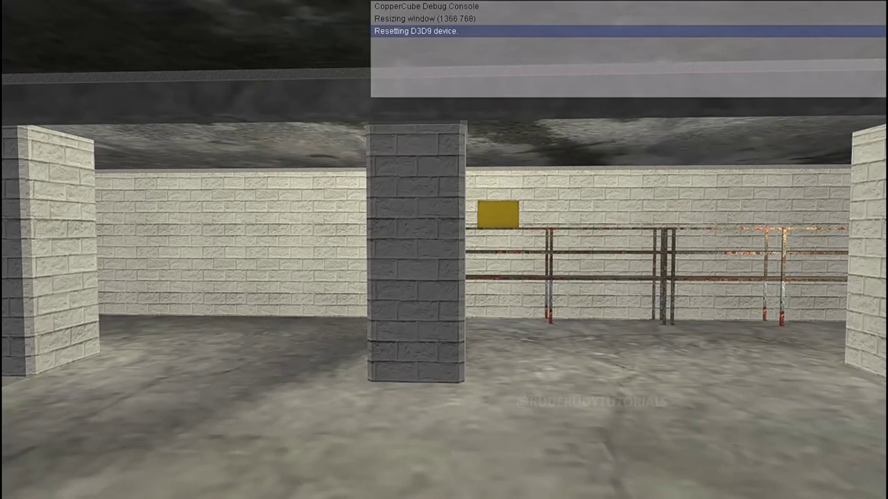
{"action": "key", "text": "Right"}
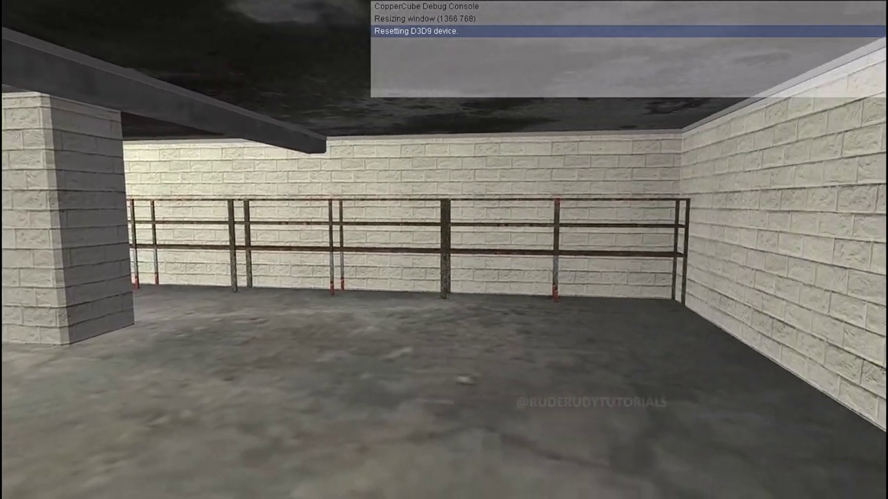
{"action": "key", "text": "Left"}
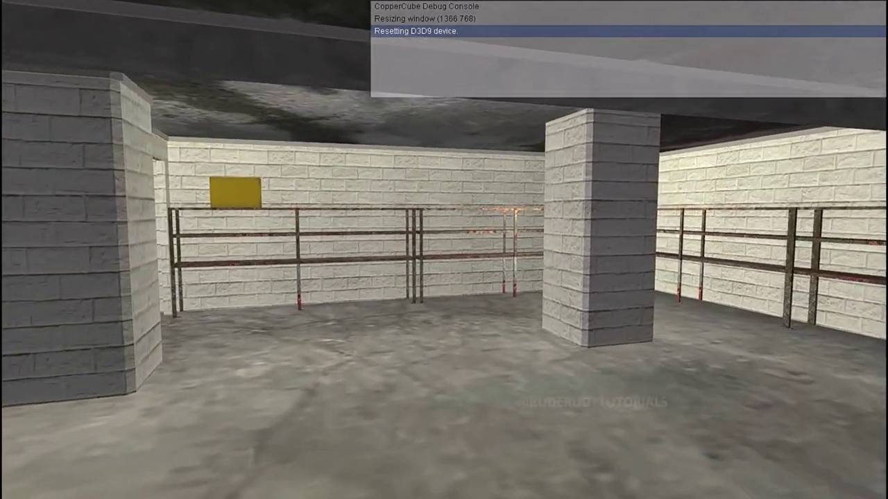
{"action": "key", "text": "Up"}
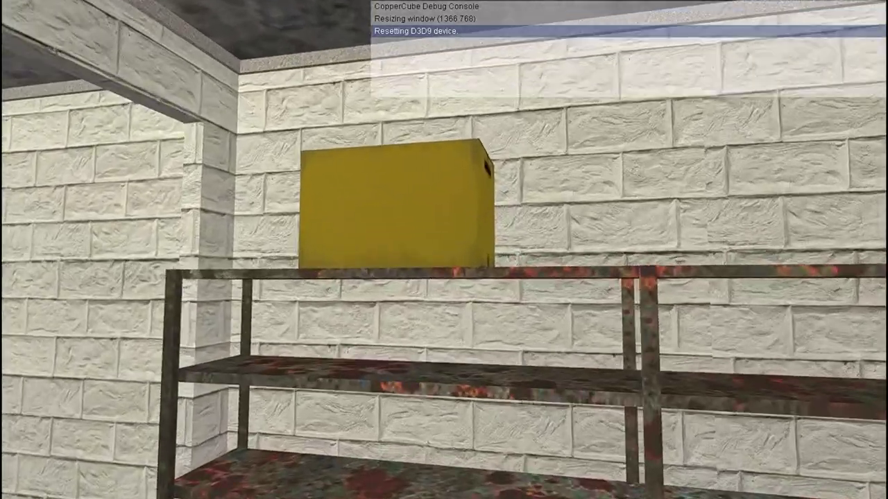
{"action": "key", "text": "Down"}
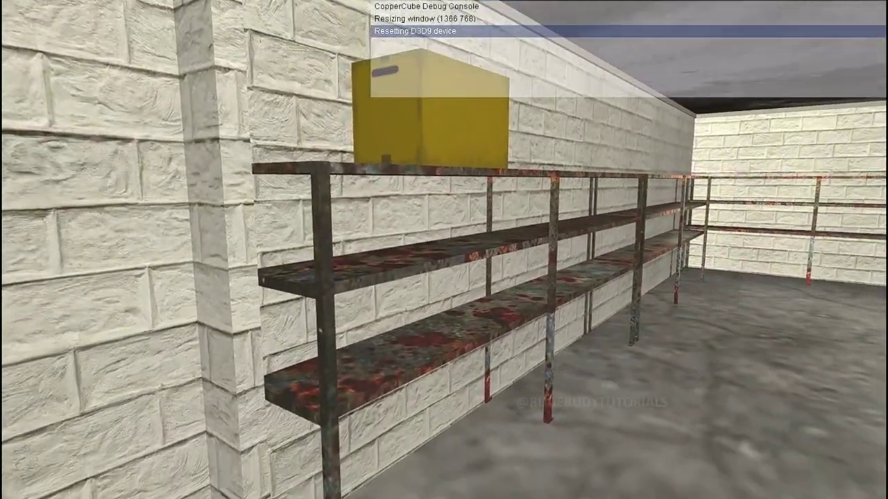
{"action": "key", "text": "Up"}
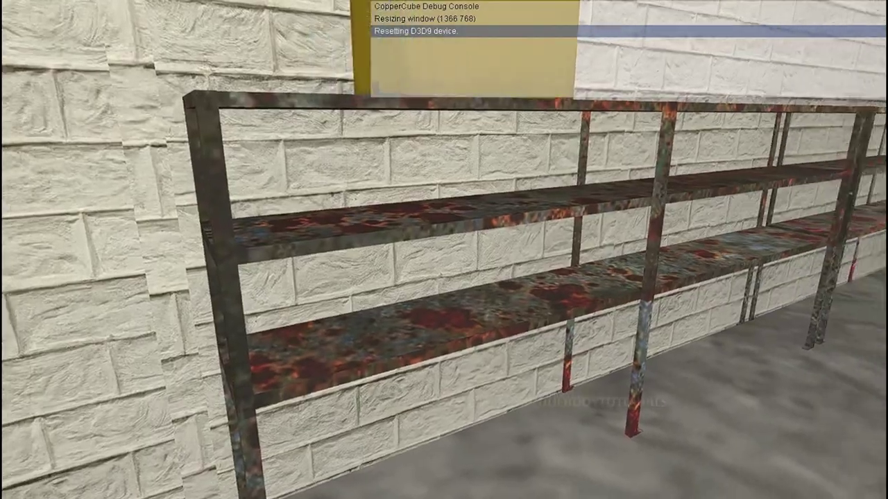
{"action": "key", "text": "Up"}
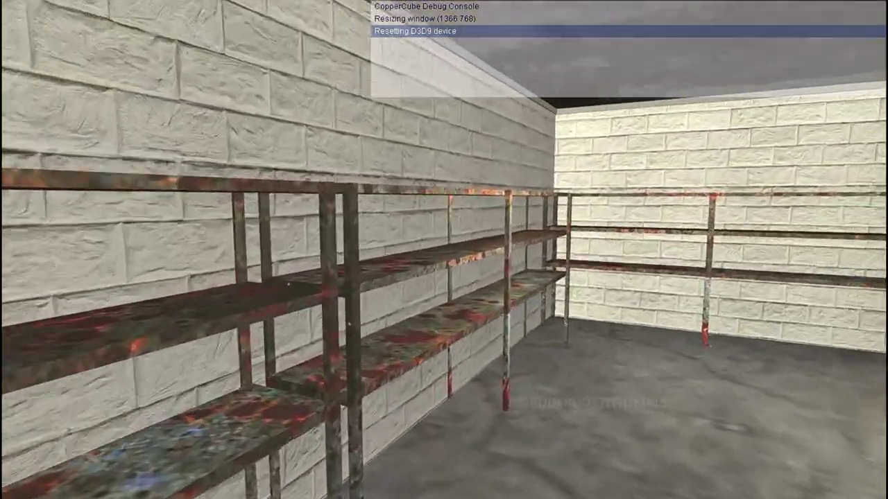
{"action": "key", "text": "Up"}
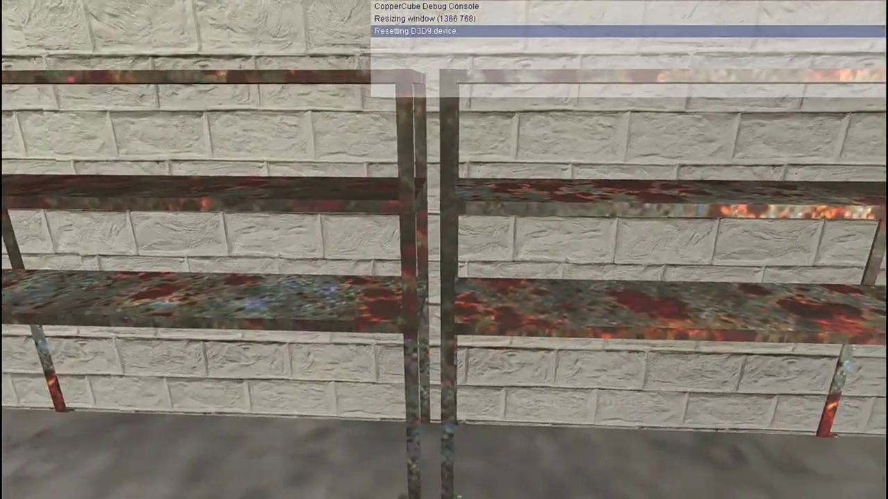